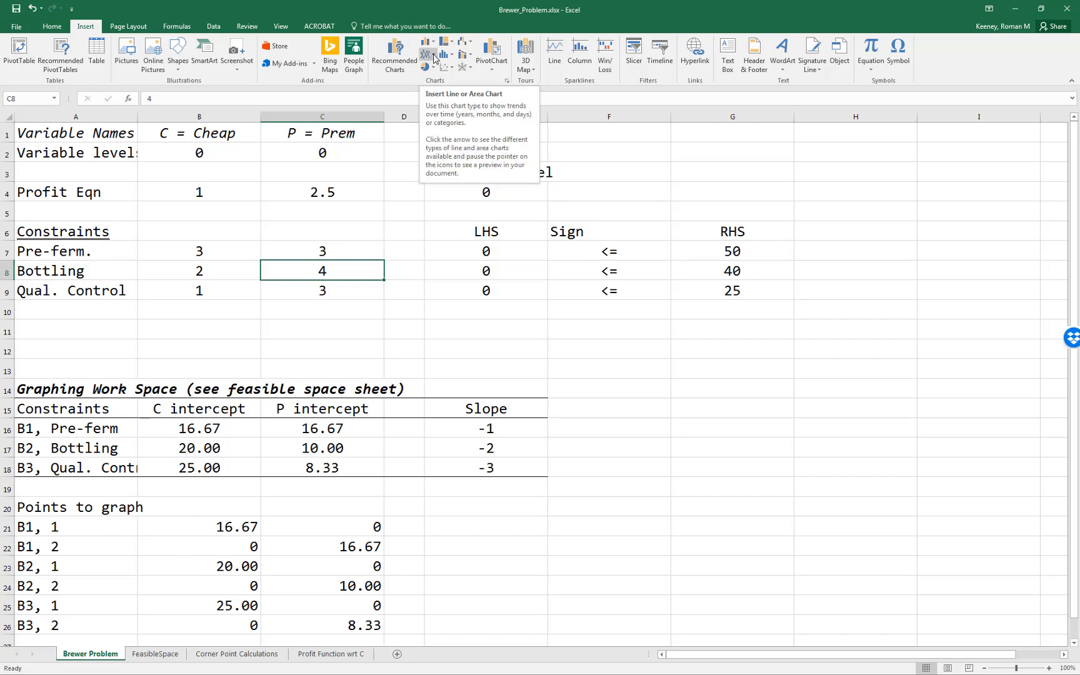
{"action": "left_click", "coordinate": [427, 58]}
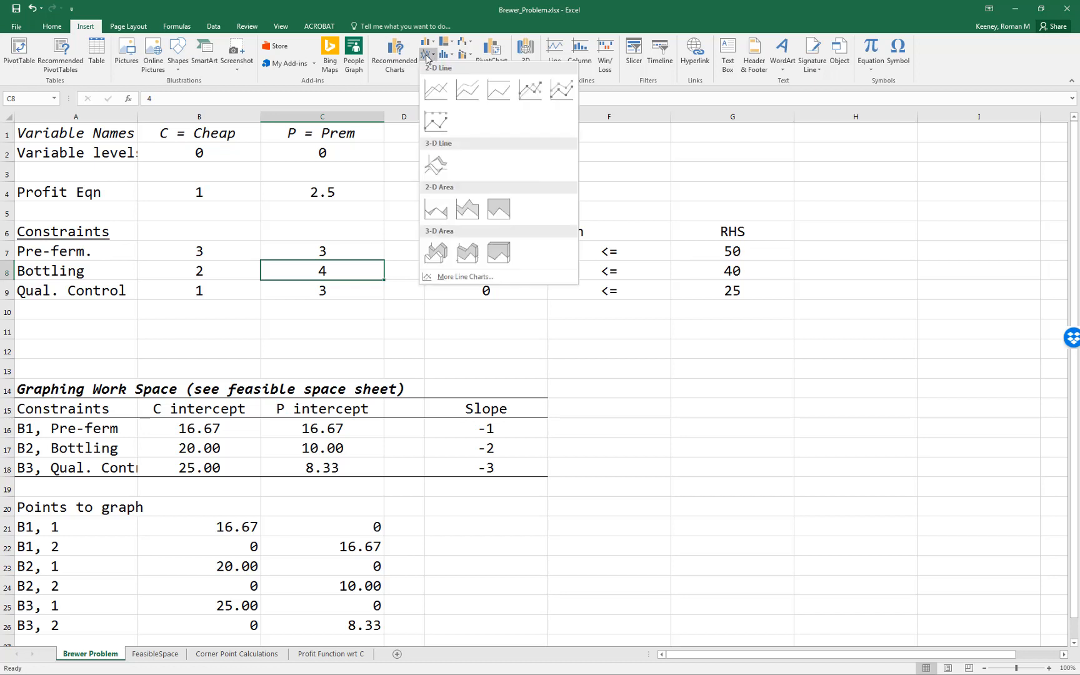
{"action": "left_click", "coordinate": [438, 91]}
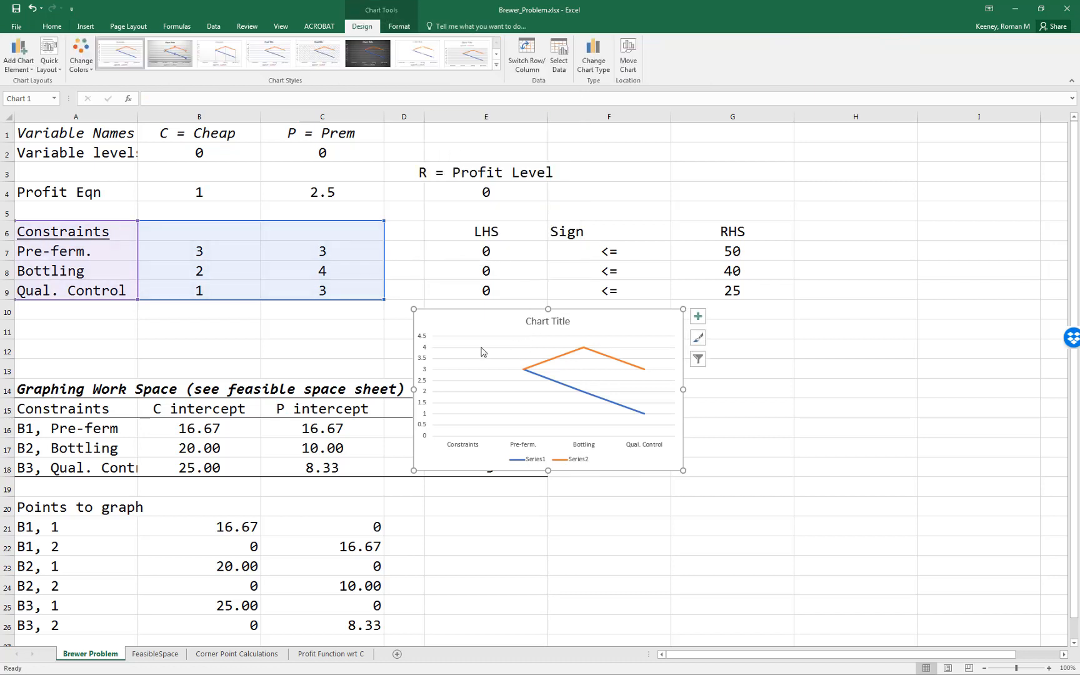
{"action": "right_click", "coordinate": [495, 384]}
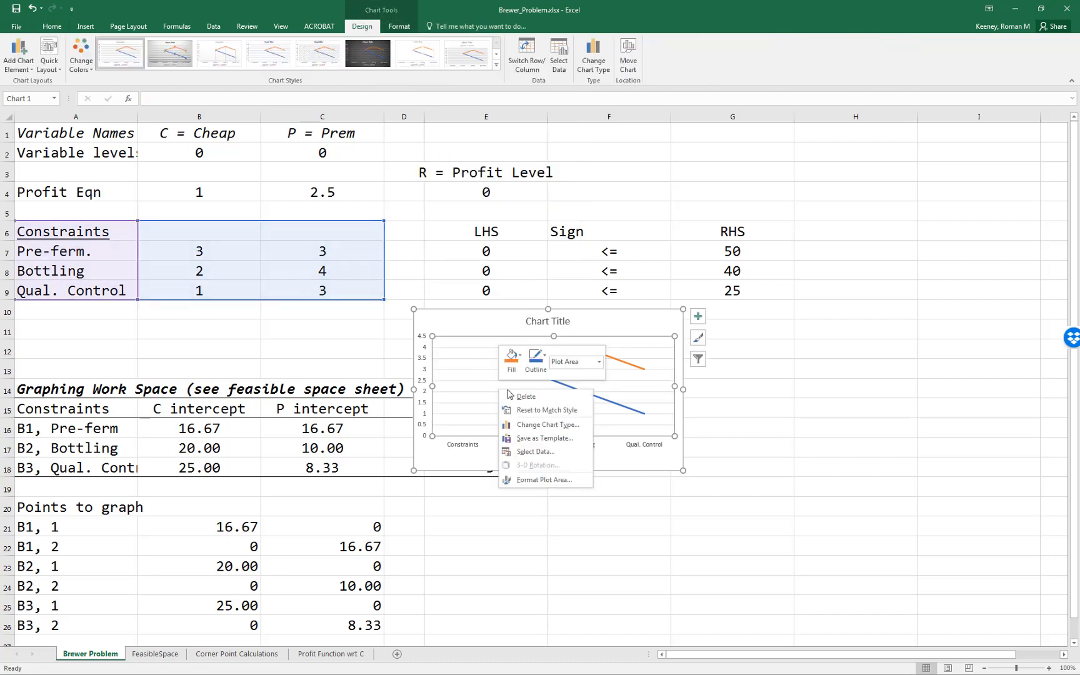
{"action": "left_click", "coordinate": [530, 449]}
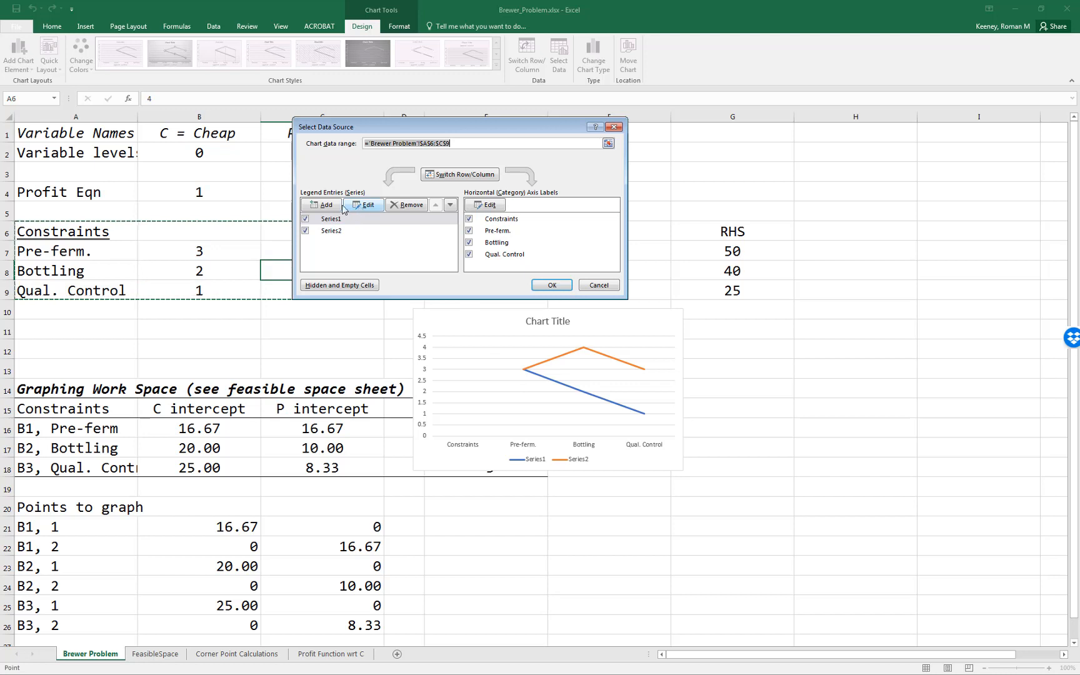
{"action": "left_click", "coordinate": [407, 205]}
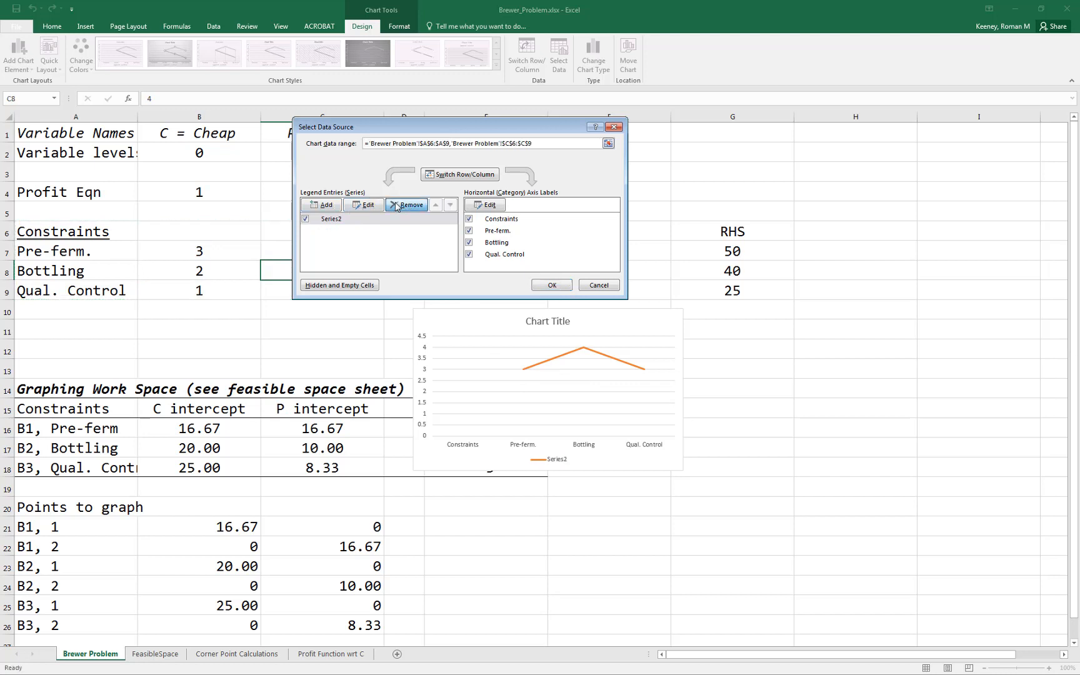
{"action": "left_click", "coordinate": [406, 205]}
{"action": "left_click", "coordinate": [325, 206]}
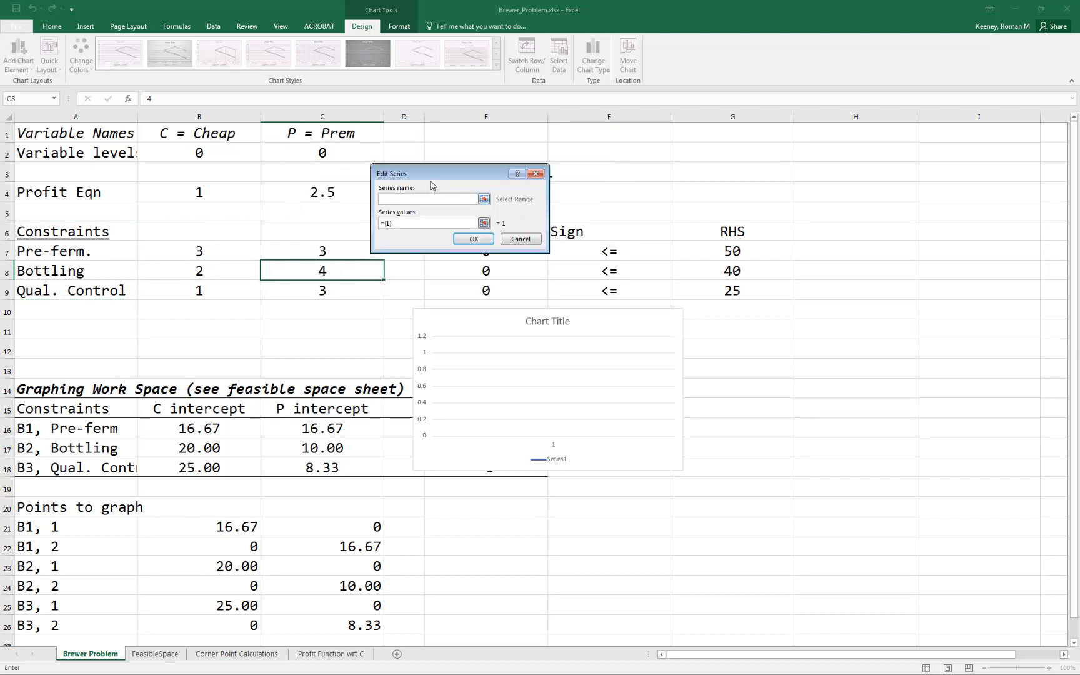
{"action": "left_click_drag", "start_coordinate": [437, 176], "coordinate": [432, 234]}
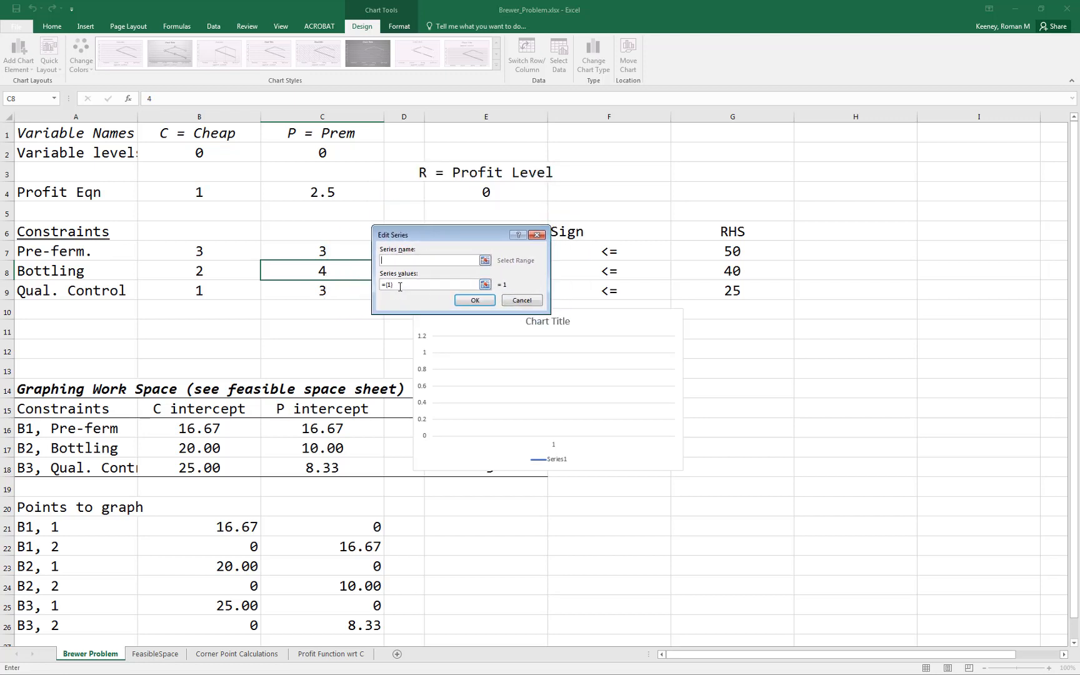
{"action": "left_click", "coordinate": [485, 285]}
{"action": "left_click_drag", "start_coordinate": [723, 250], "coordinate": [724, 281]}
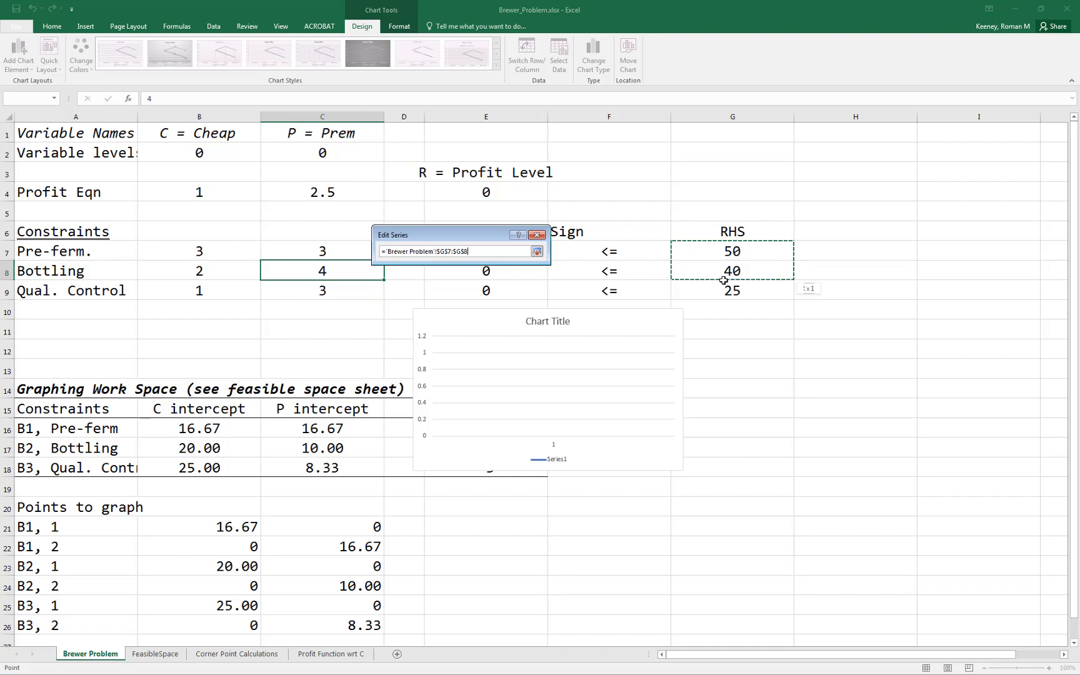
{"action": "left_click", "coordinate": [536, 252]}
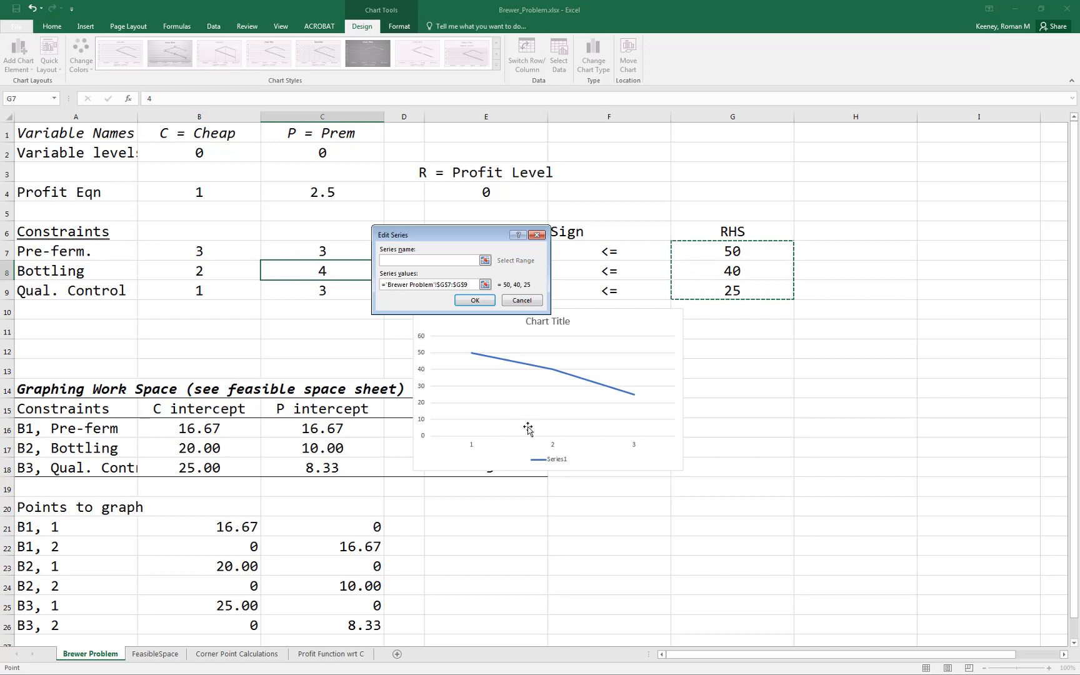
{"action": "left_click", "coordinate": [520, 301]}
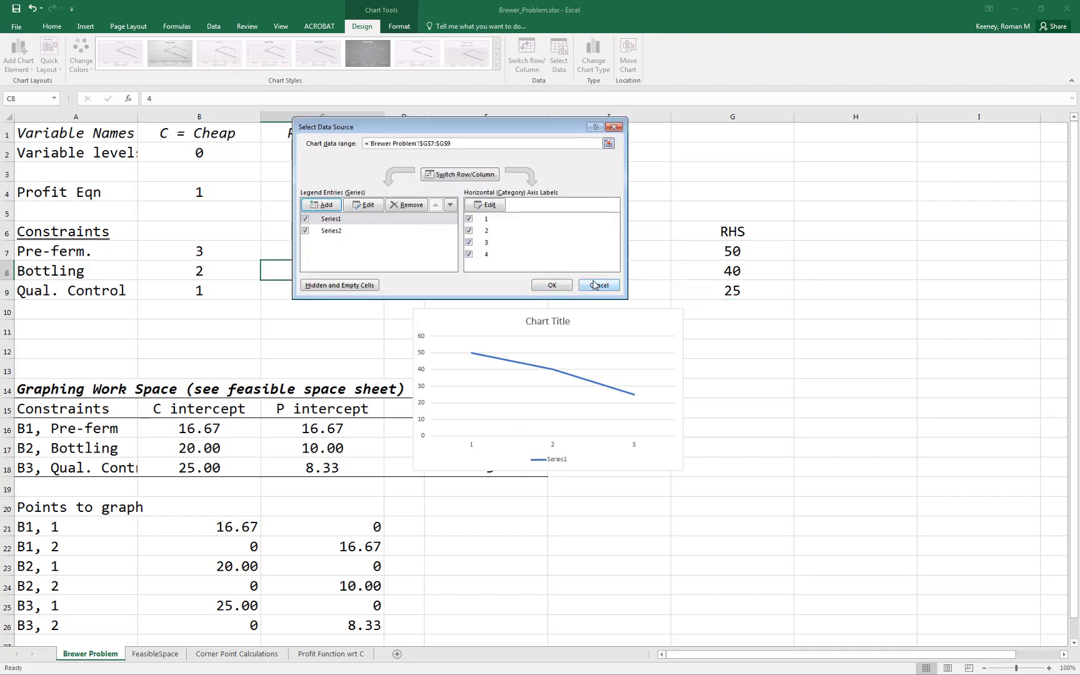
{"action": "left_click", "coordinate": [595, 285]}
{"action": "right_click", "coordinate": [476, 326]}
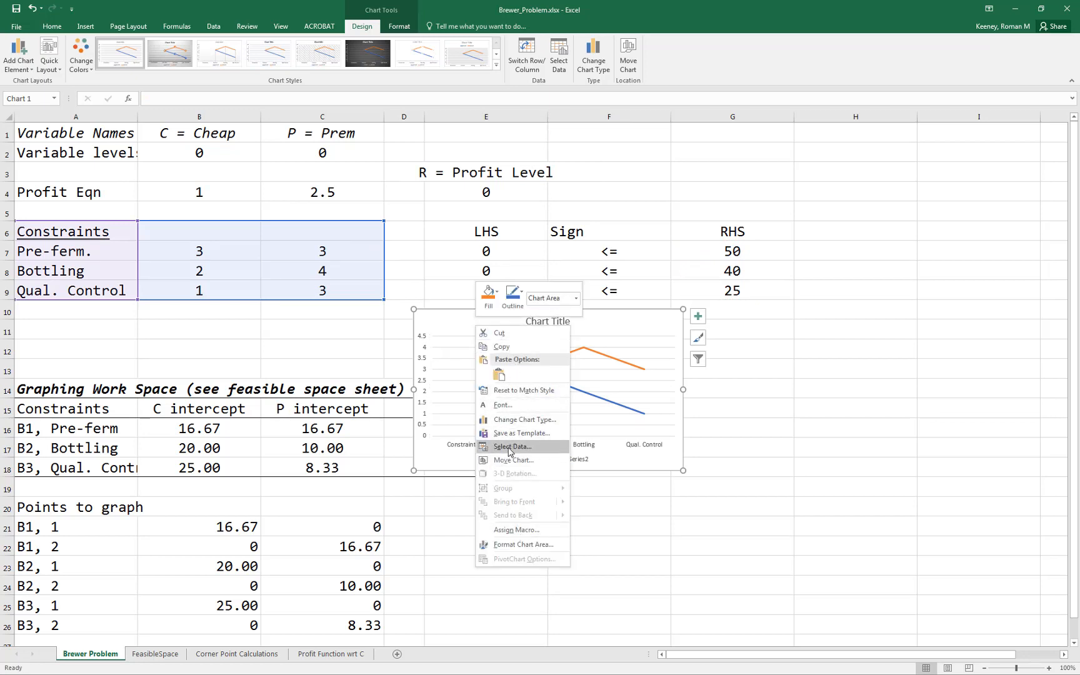
{"action": "left_click", "coordinate": [511, 334]}
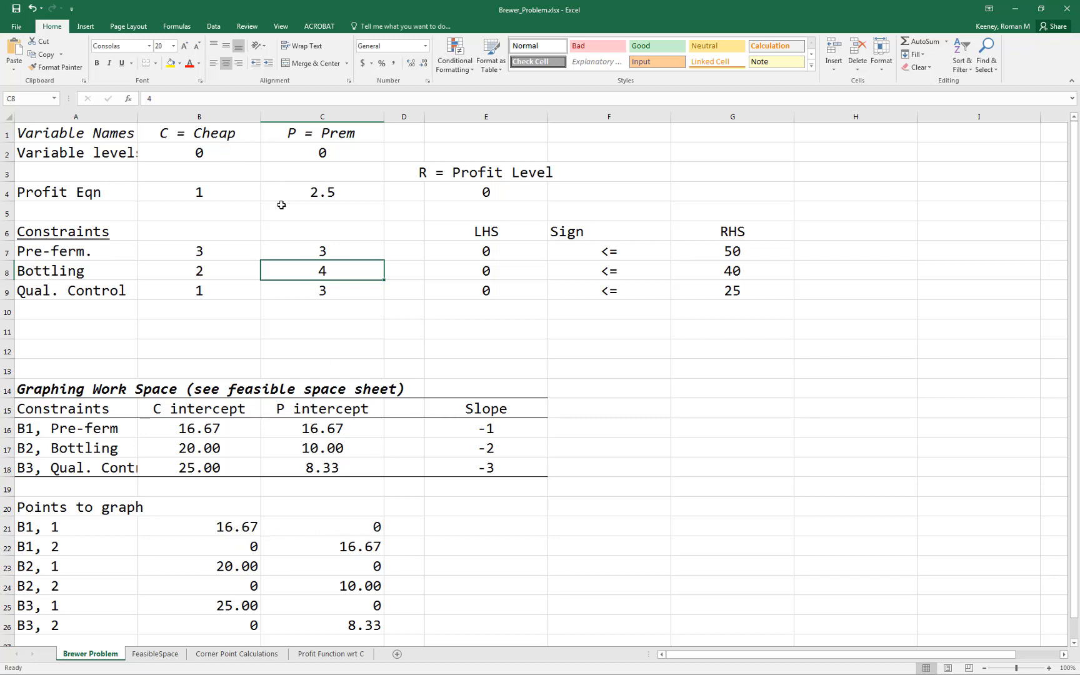
Step: Starting from empty cell F11, insert a blank scatter chart with straight lines and markers
{"action": "left_click", "coordinate": [593, 328]}
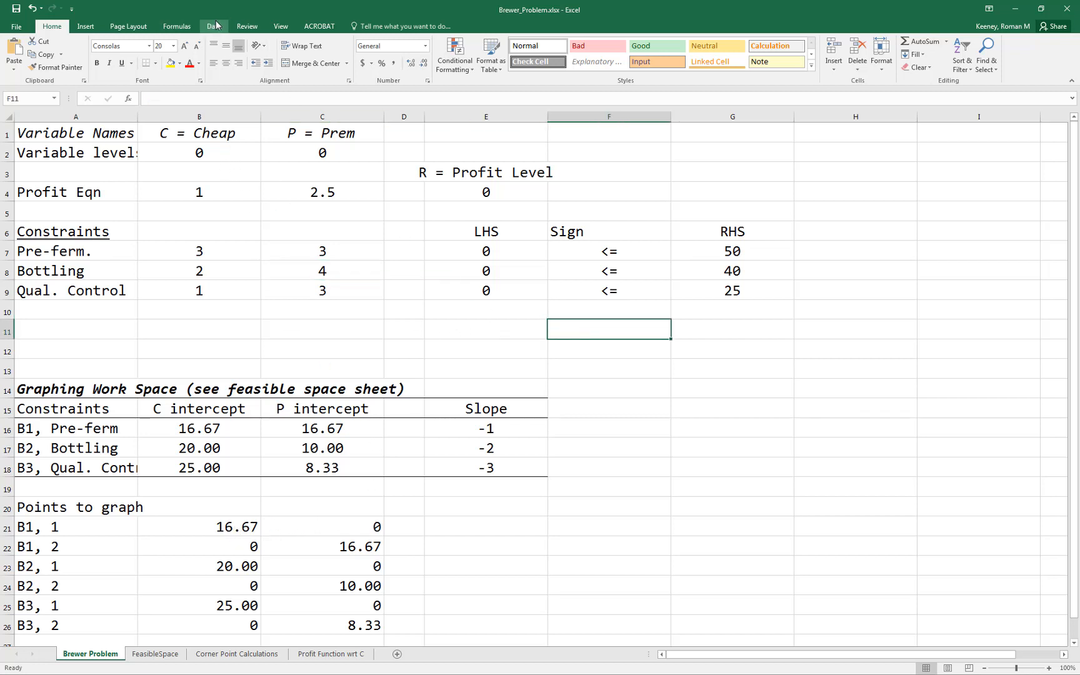
{"action": "left_click", "coordinate": [92, 28]}
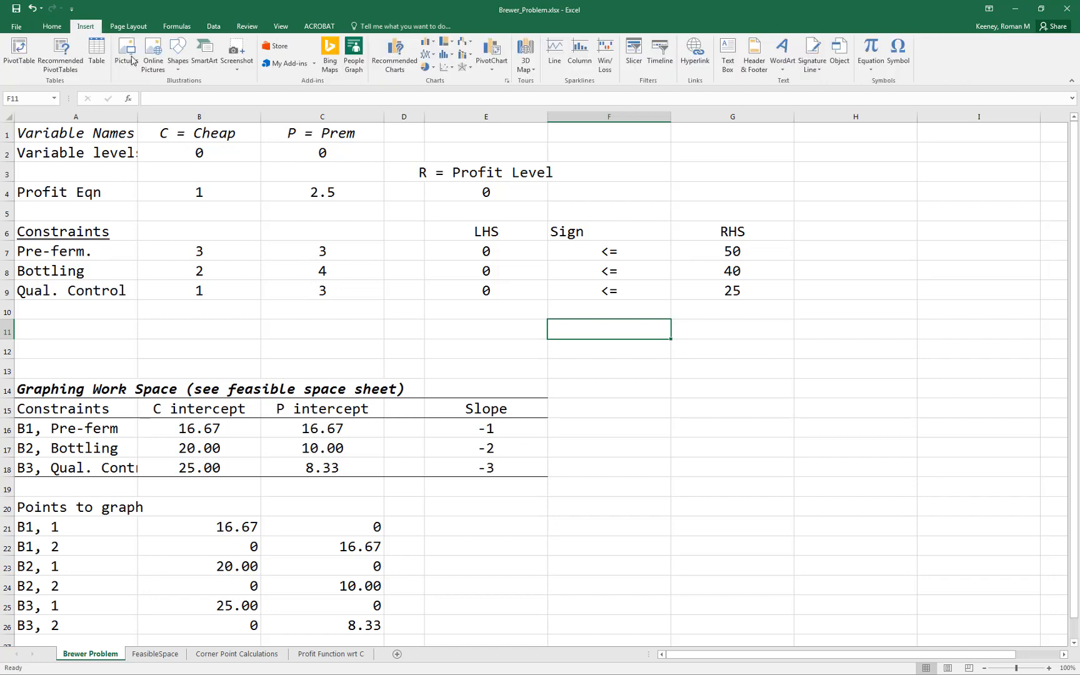
{"action": "left_click", "coordinate": [452, 67]}
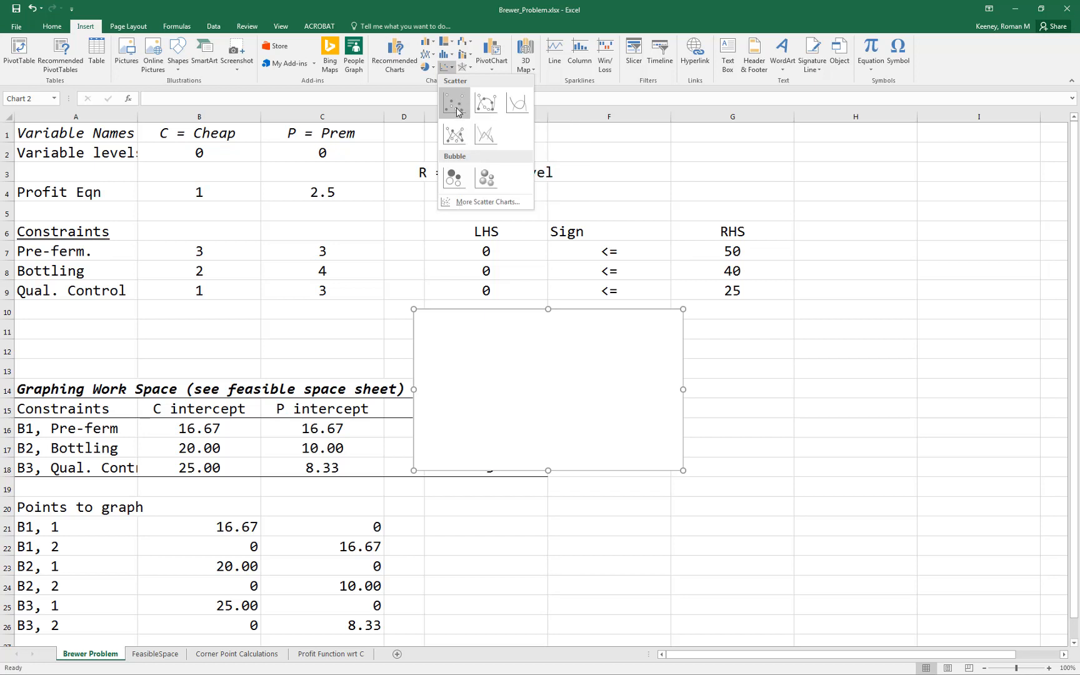
{"action": "left_click", "coordinate": [455, 140]}
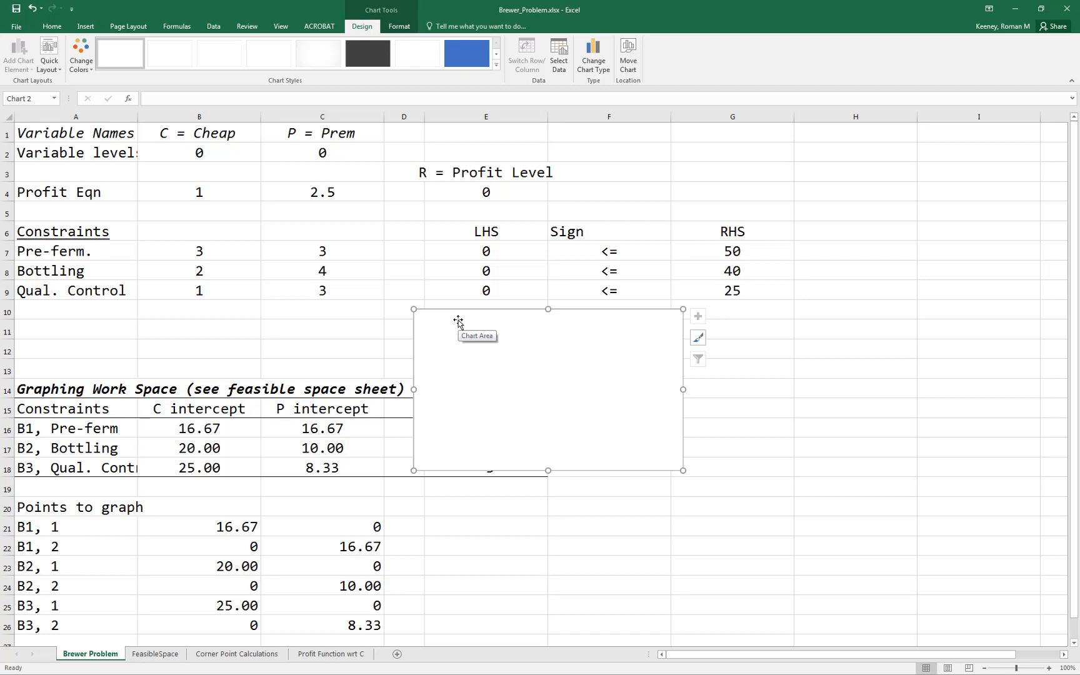
Step: Enlarge the blank chart and place it just above the Points to graph table, keeping that table uncovered
{"action": "left_click_drag", "start_coordinate": [424, 313], "coordinate": [372, 280]}
{"action": "left_click_drag", "start_coordinate": [631, 439], "coordinate": [785, 501]}
{"action": "left_click_drag", "start_coordinate": [589, 419], "coordinate": [315, 401]}
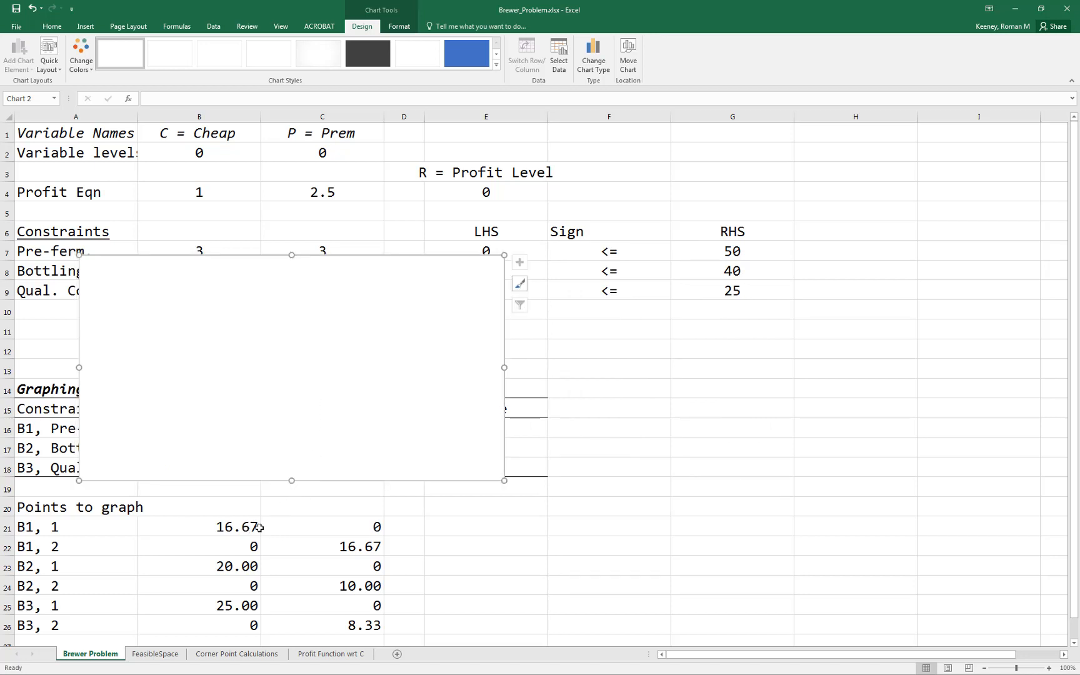
Step: Add a chart data series named B1 with X values from B21:B22 and Y values from C21:C22
{"action": "right_click", "coordinate": [229, 369]}
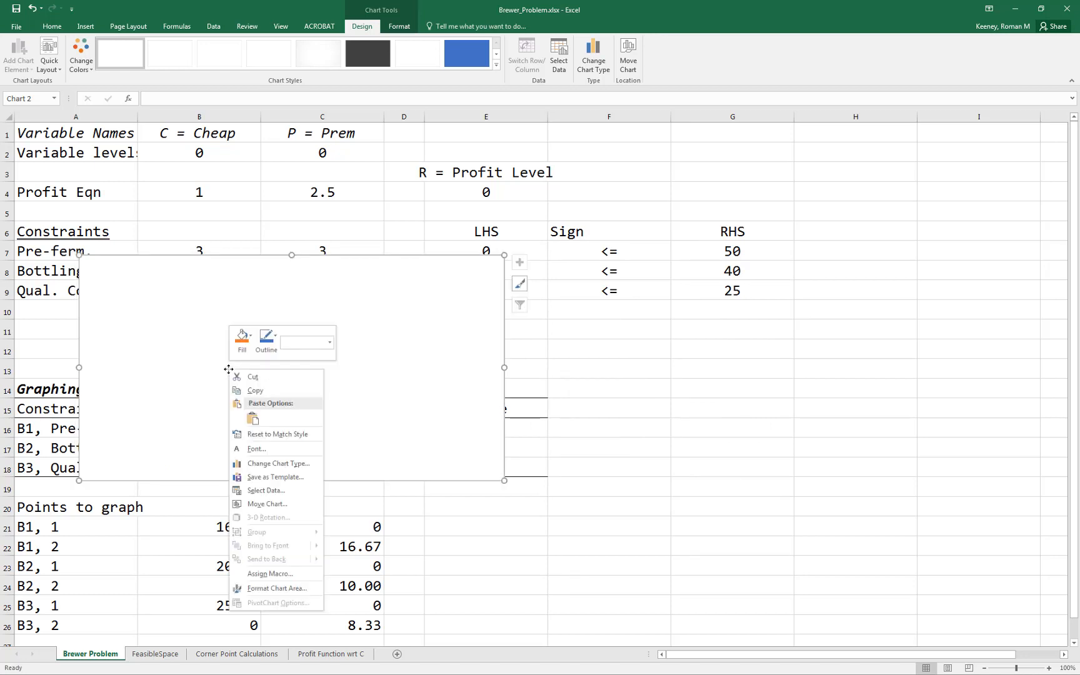
{"action": "left_click", "coordinate": [273, 491]}
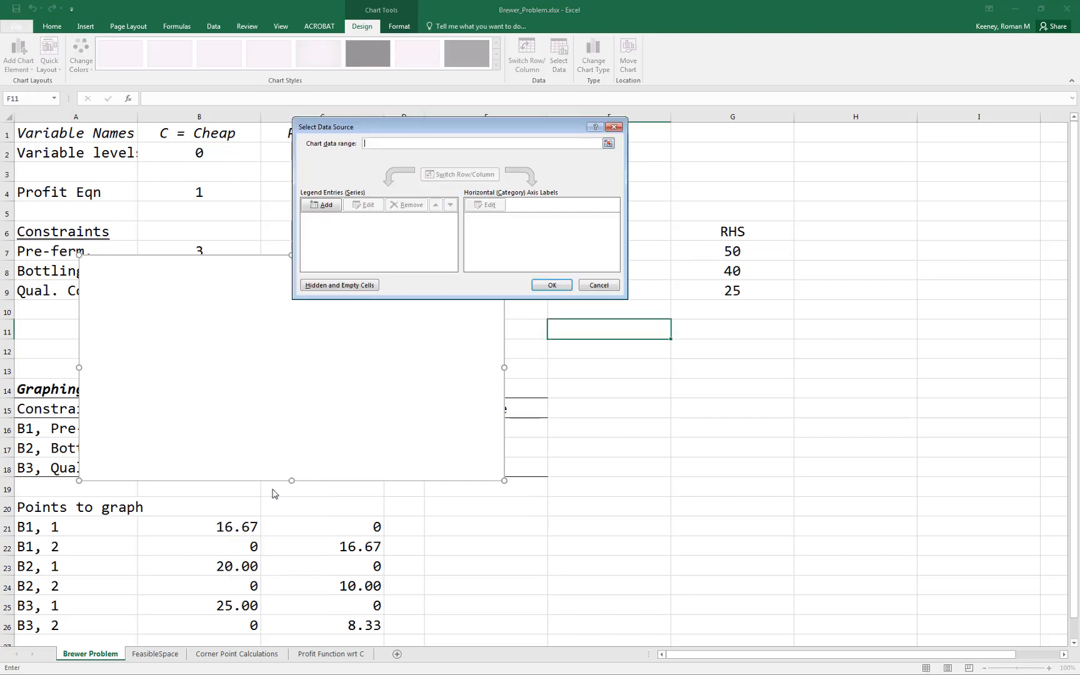
{"action": "left_click", "coordinate": [327, 205]}
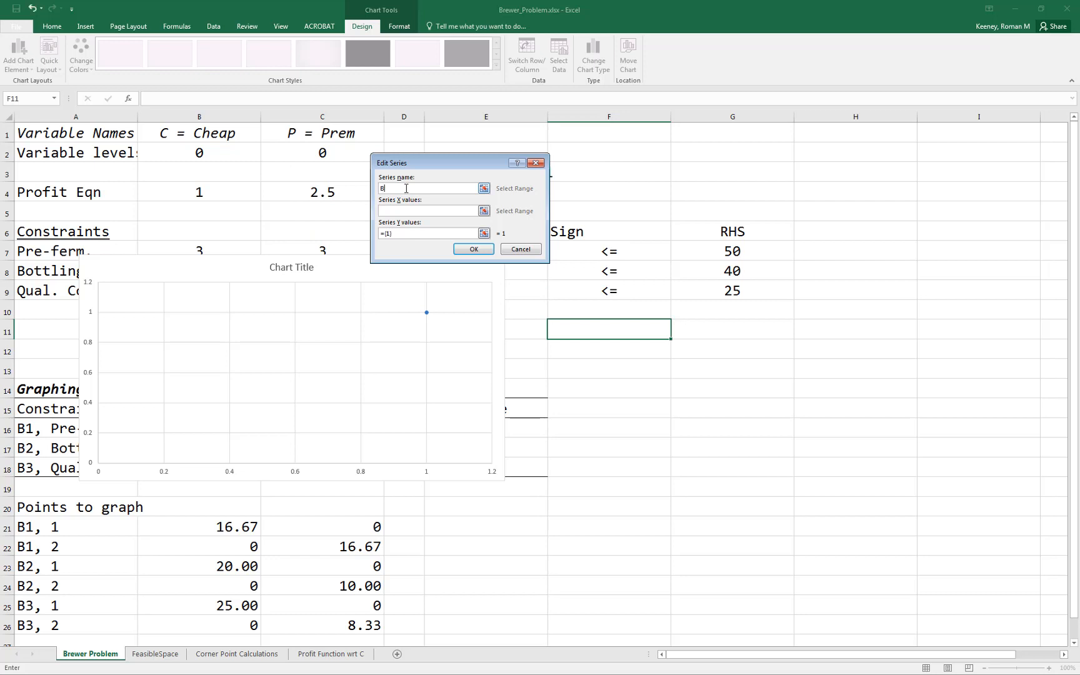
{"action": "left_click", "coordinate": [484, 212]}
{"action": "left_click_drag", "start_coordinate": [234, 525], "coordinate": [233, 541]}
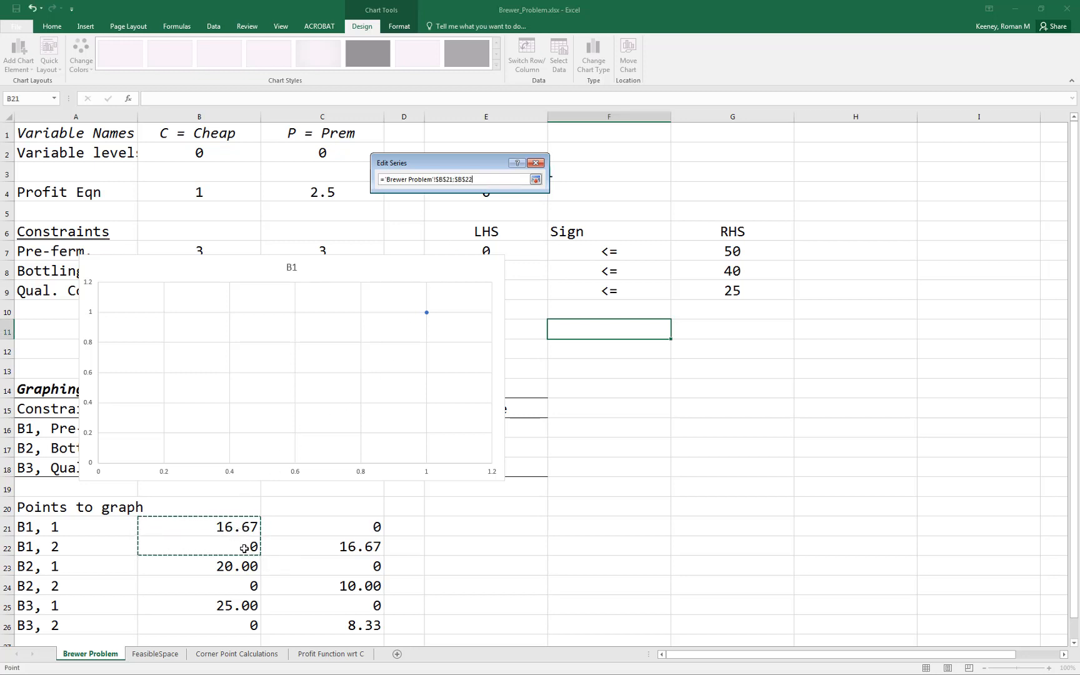
{"action": "left_click", "coordinate": [536, 180]}
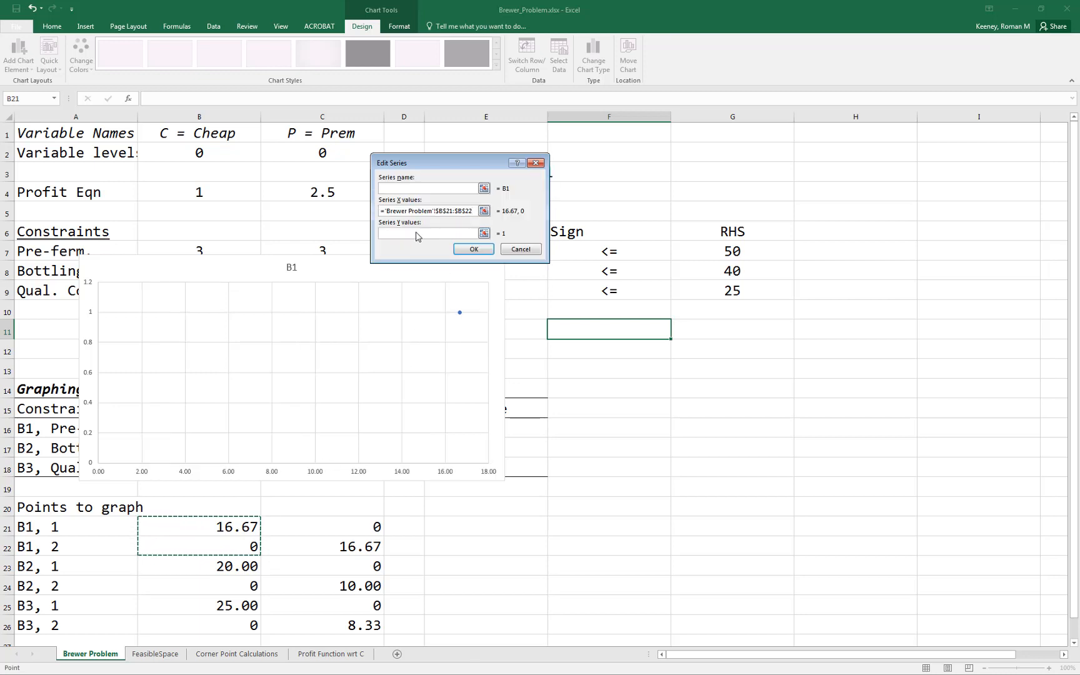
{"action": "left_click", "coordinate": [484, 233]}
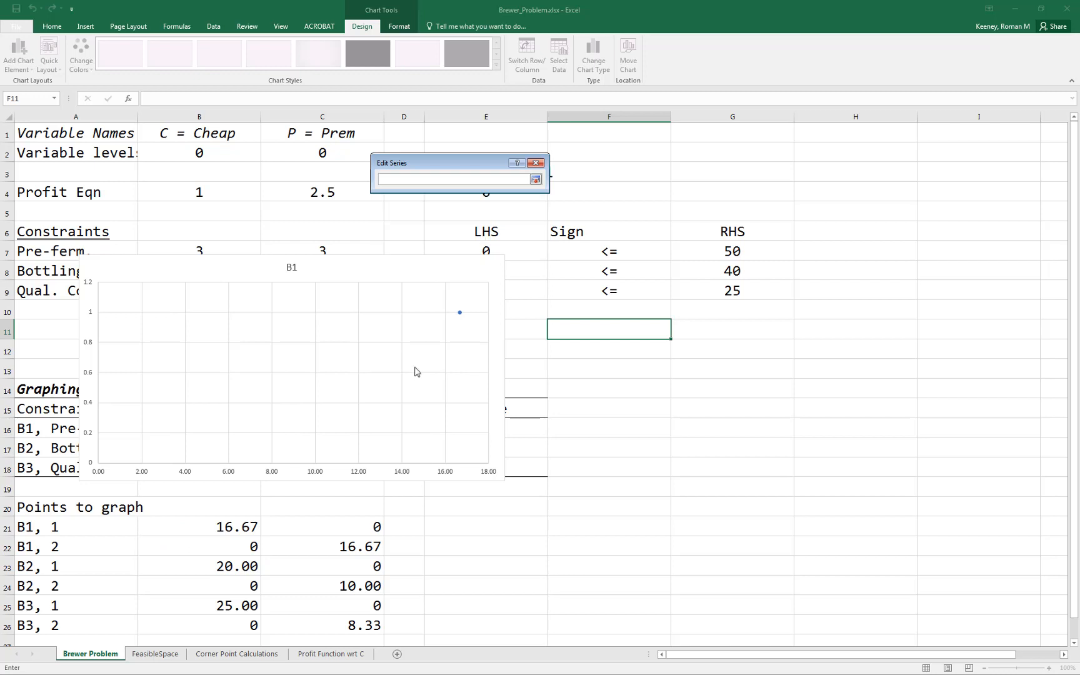
{"action": "left_click_drag", "start_coordinate": [337, 527], "coordinate": [338, 545]}
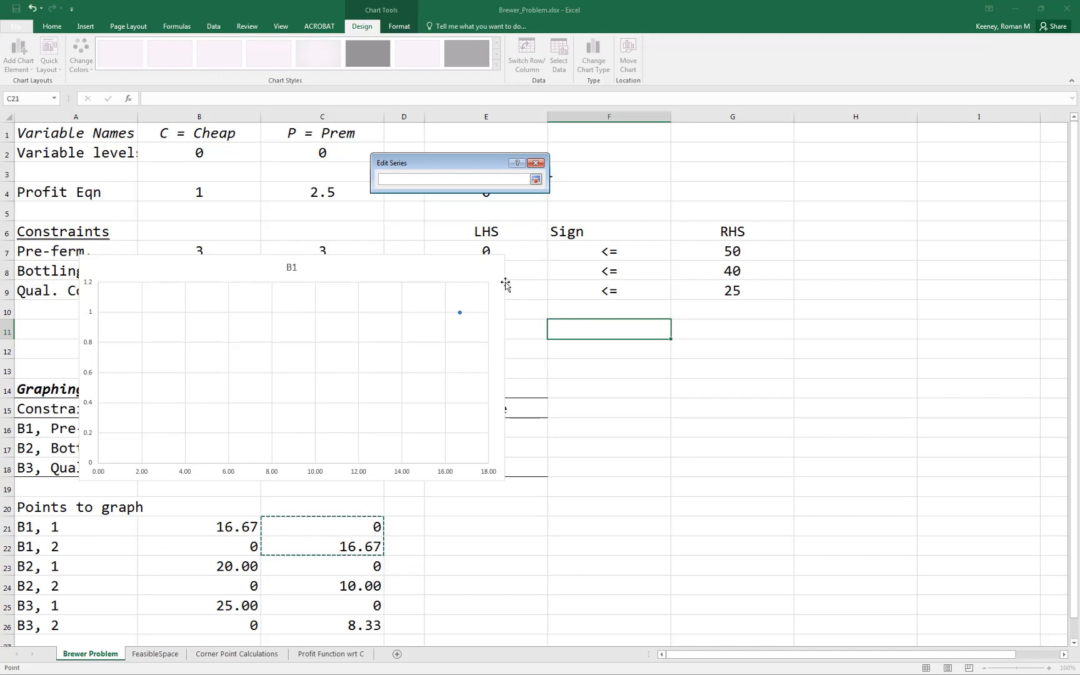
{"action": "left_click", "coordinate": [535, 180]}
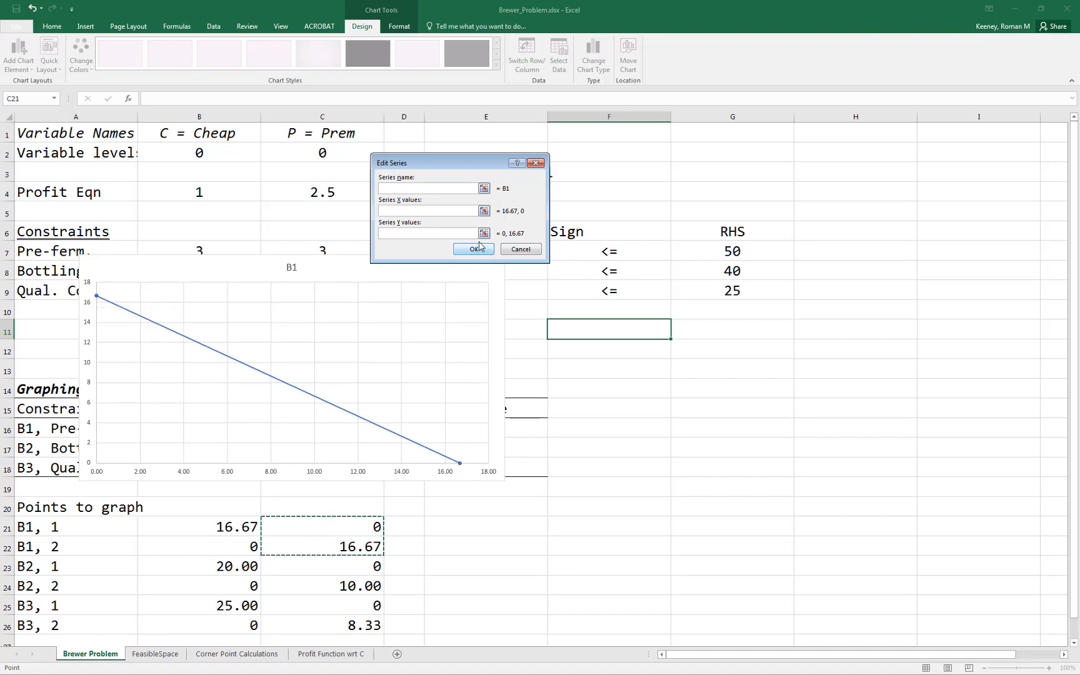
{"action": "left_click", "coordinate": [473, 250]}
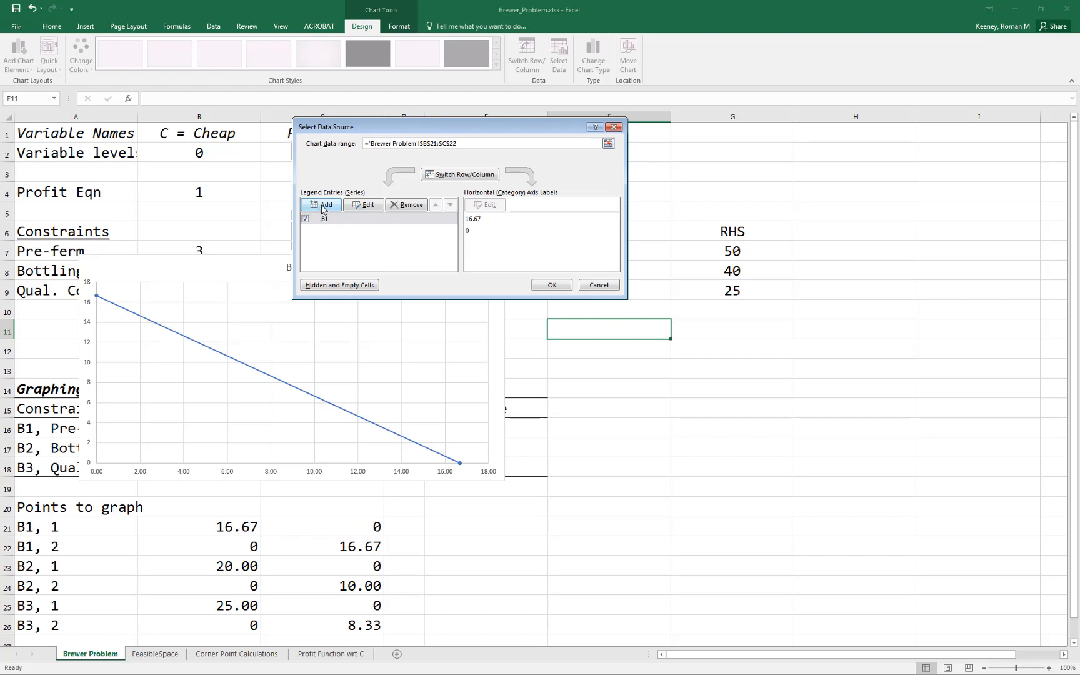
Step: Add a second series named B2 with X values B23:B24 and Y values C23:C24, and apply the chart's data selection
{"action": "left_click", "coordinate": [323, 207]}
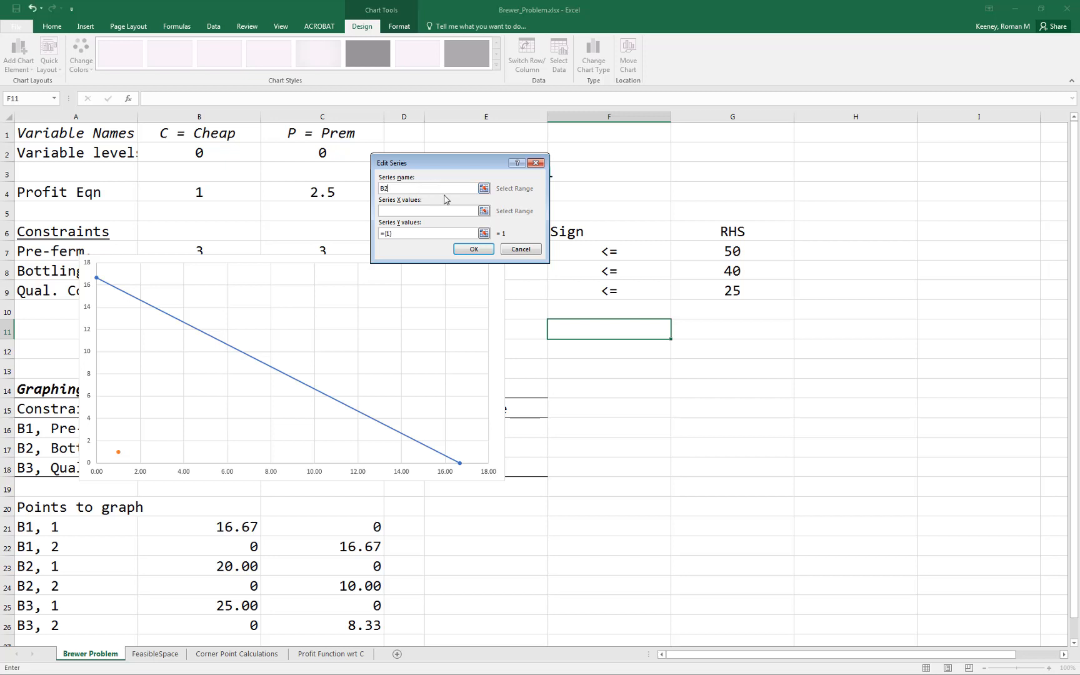
{"action": "left_click", "coordinate": [484, 211]}
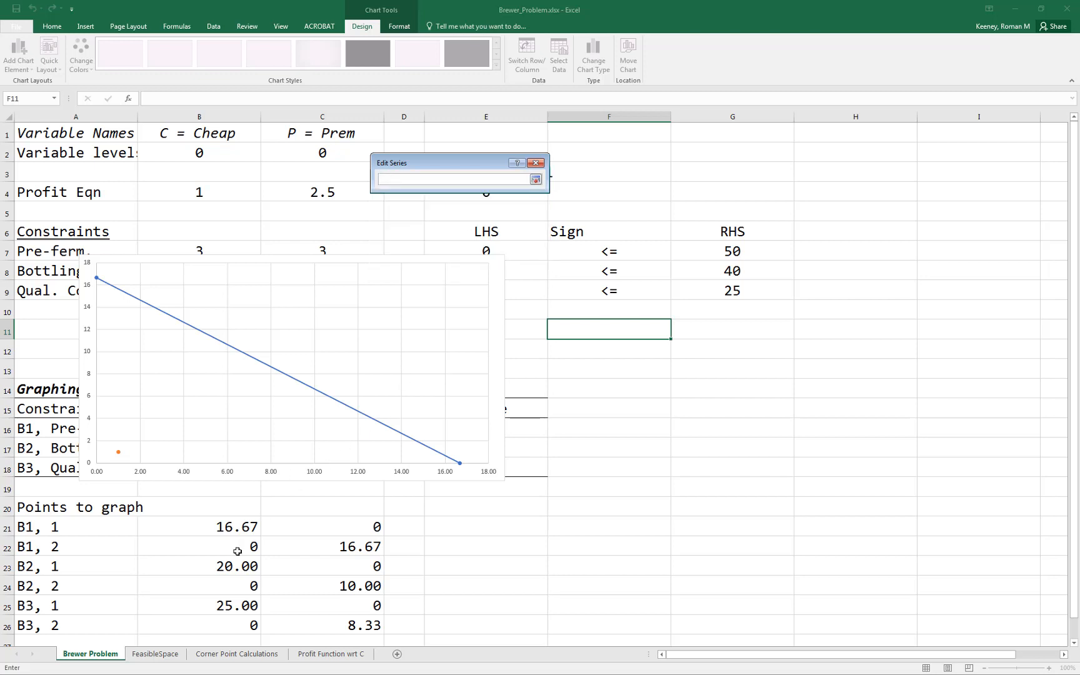
{"action": "left_click_drag", "start_coordinate": [231, 569], "coordinate": [229, 584]}
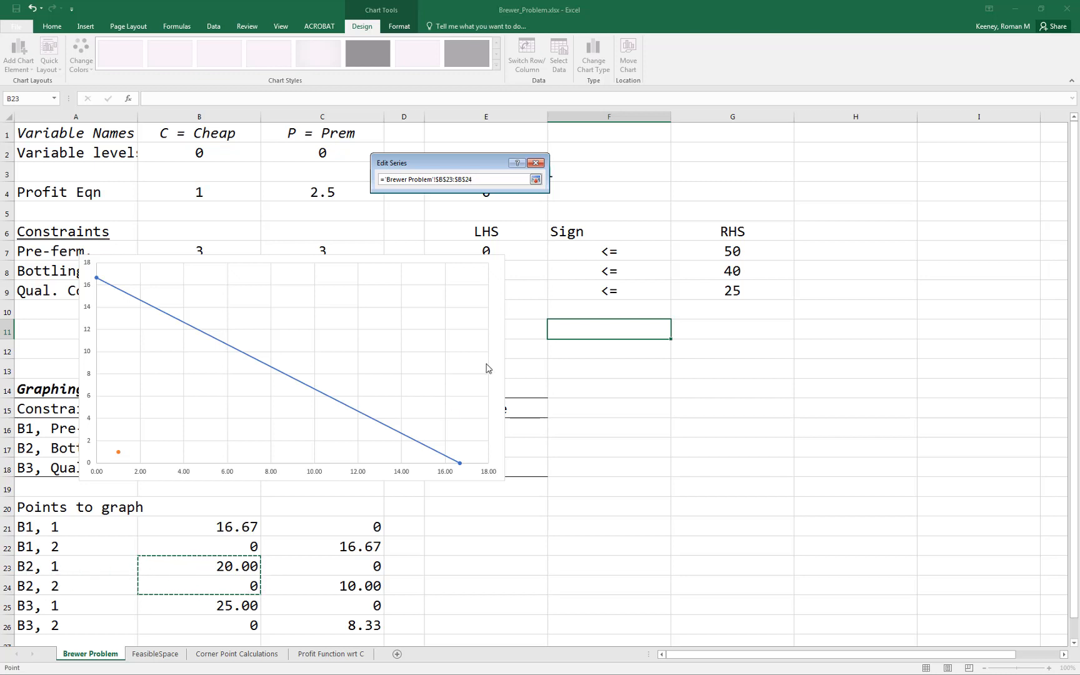
{"action": "left_click", "coordinate": [536, 180]}
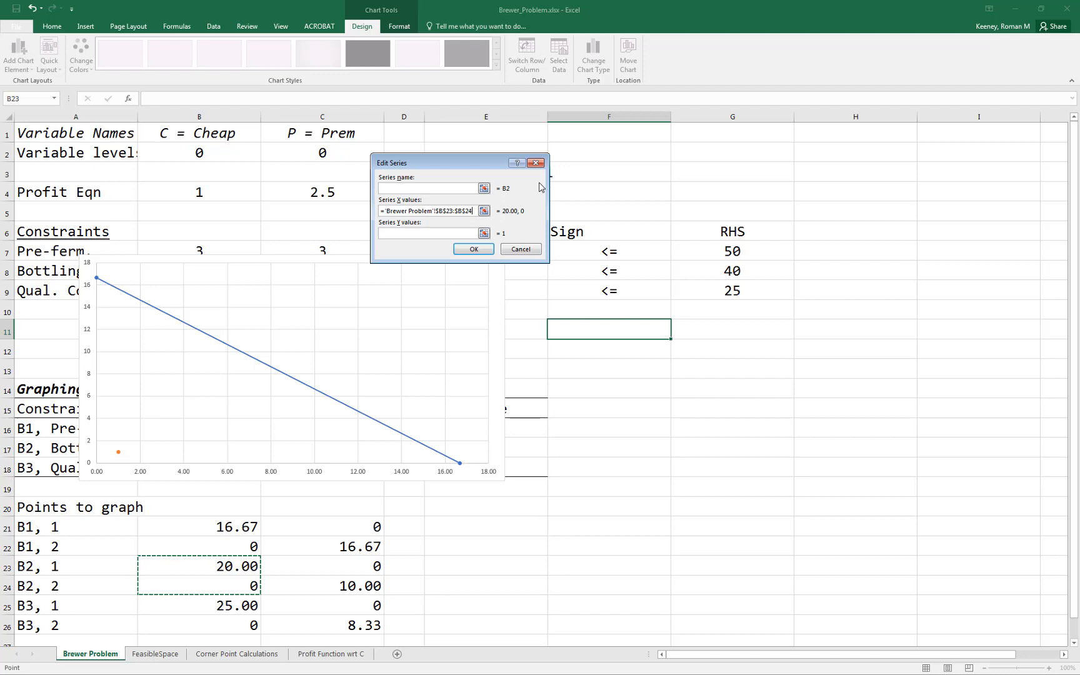
{"action": "left_click", "coordinate": [484, 234]}
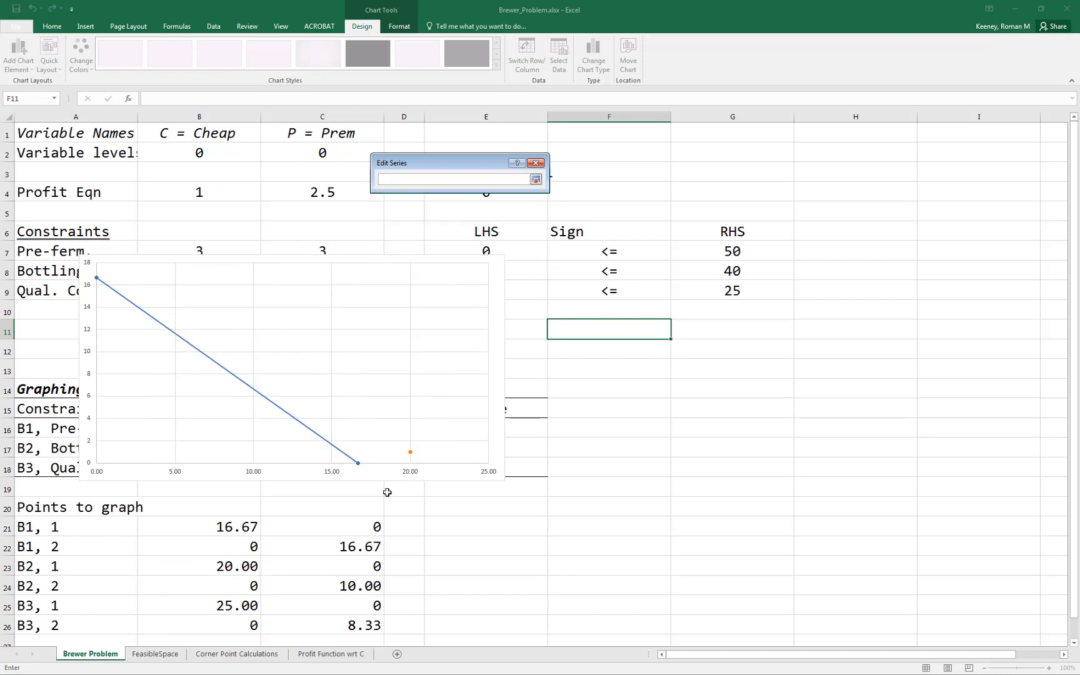
{"action": "left_click_drag", "start_coordinate": [350, 564], "coordinate": [354, 579]}
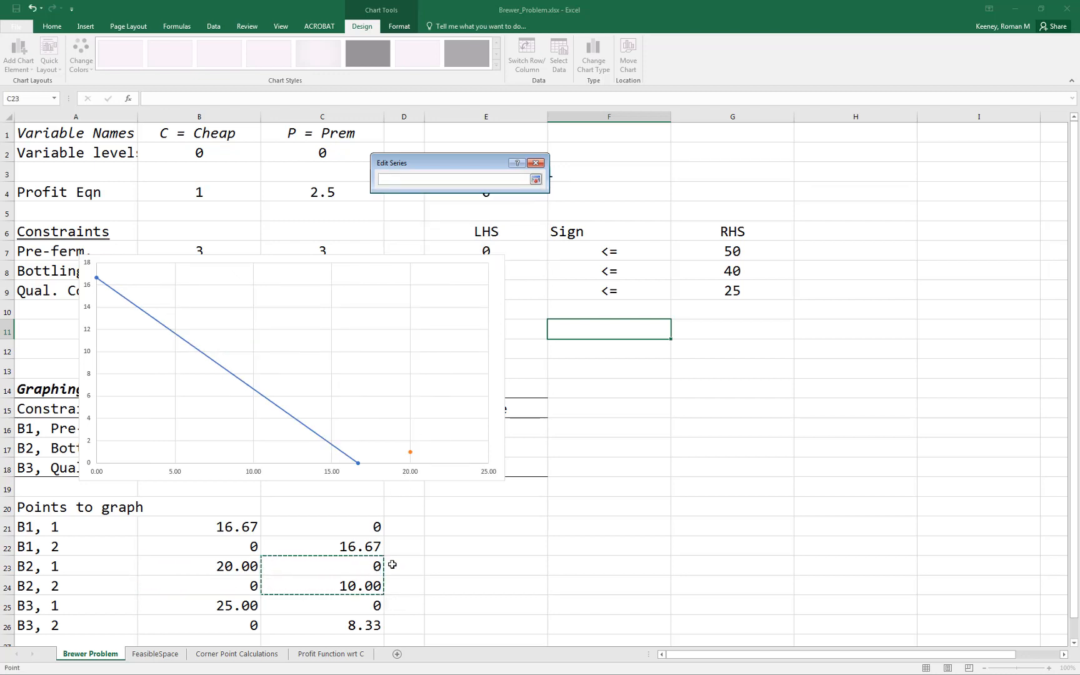
{"action": "left_click", "coordinate": [536, 180]}
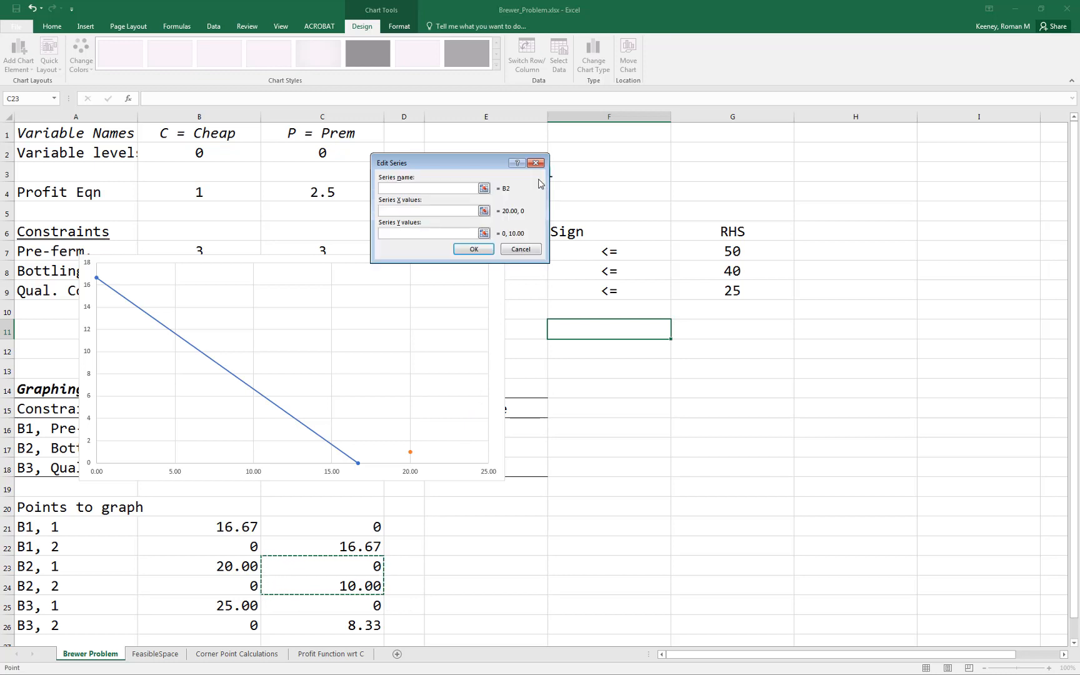
{"action": "left_click", "coordinate": [474, 249]}
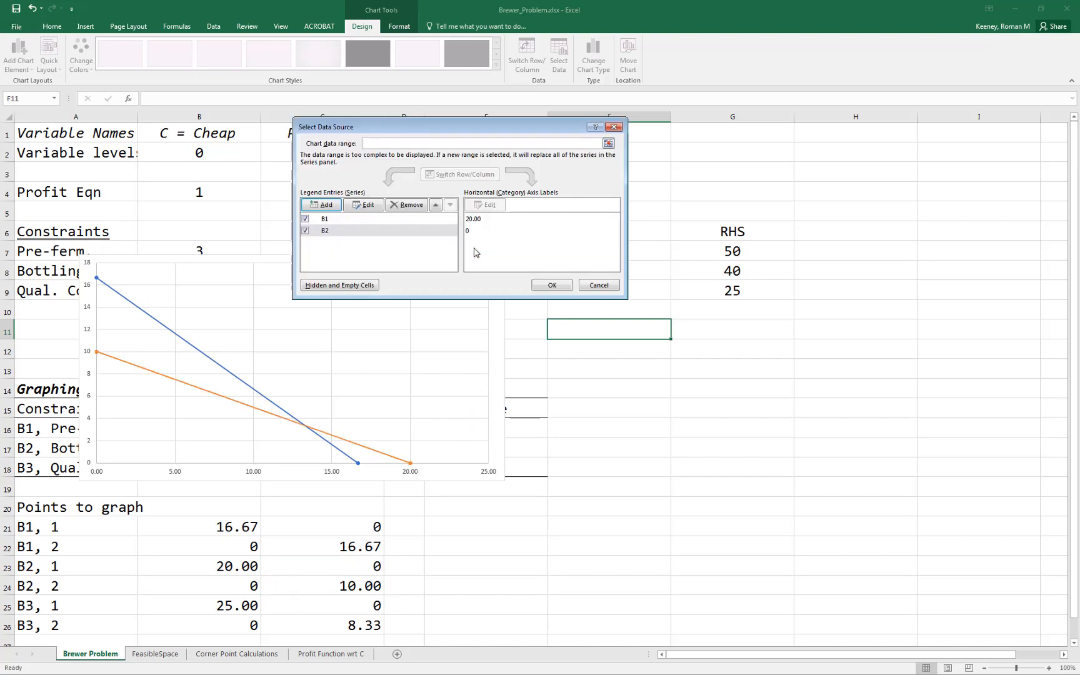
{"action": "left_click", "coordinate": [547, 285]}
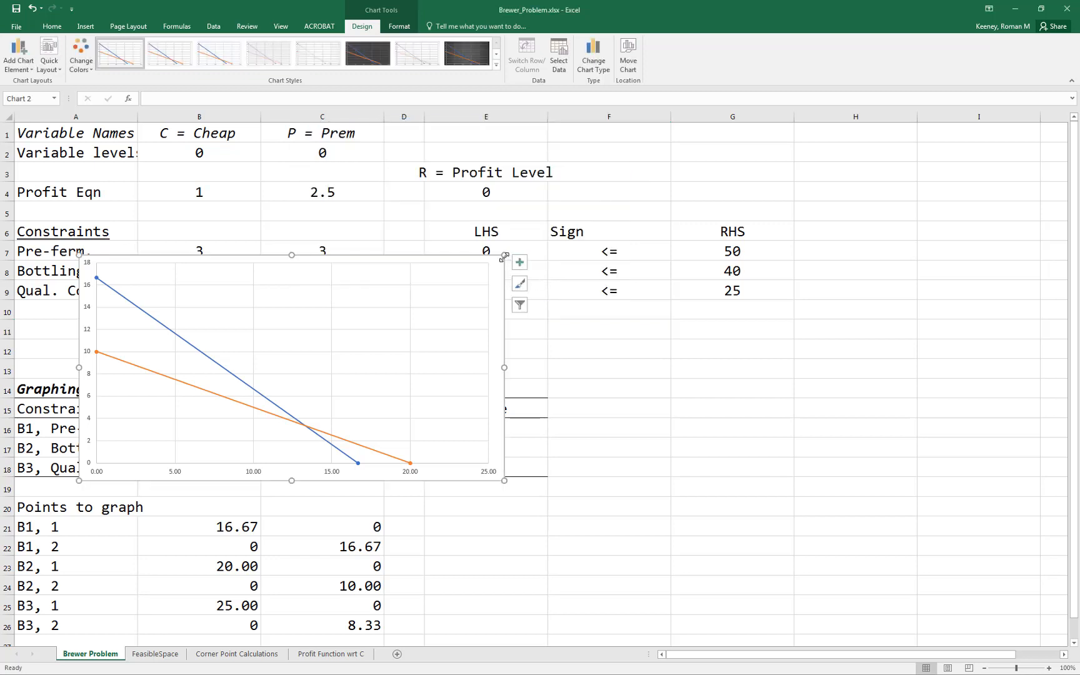
Step: Enlarge the chart upward to row 3 and rightward into column G, and set the horizontal axis labels' font size to 20
{"action": "left_click_drag", "start_coordinate": [504, 255], "coordinate": [653, 165]}
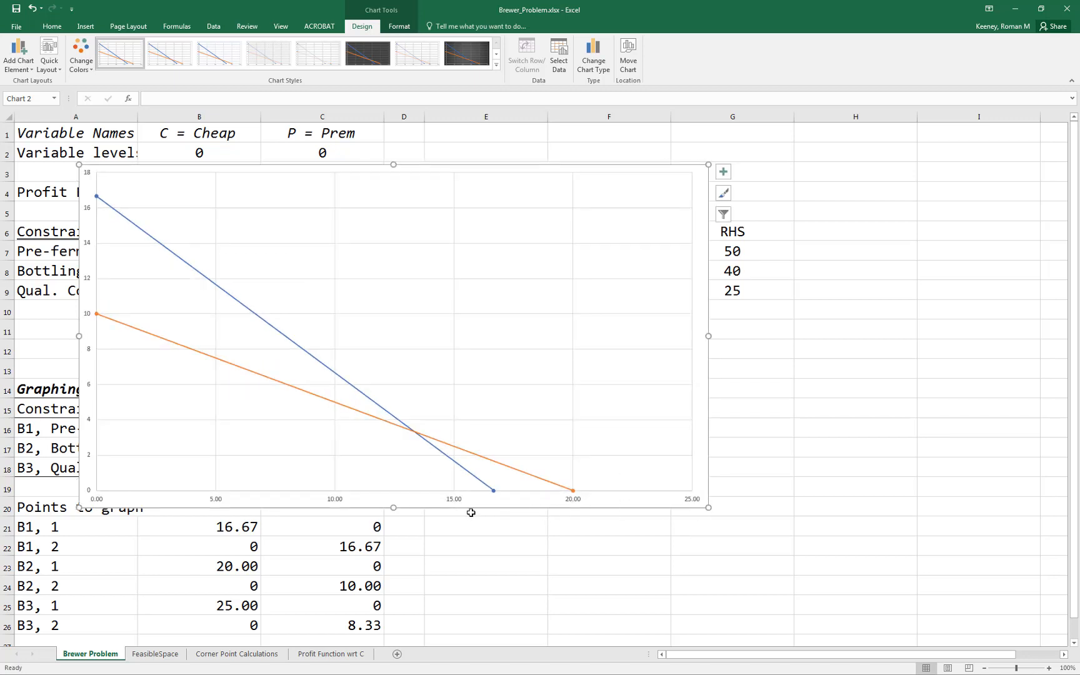
{"action": "right_click", "coordinate": [453, 499]}
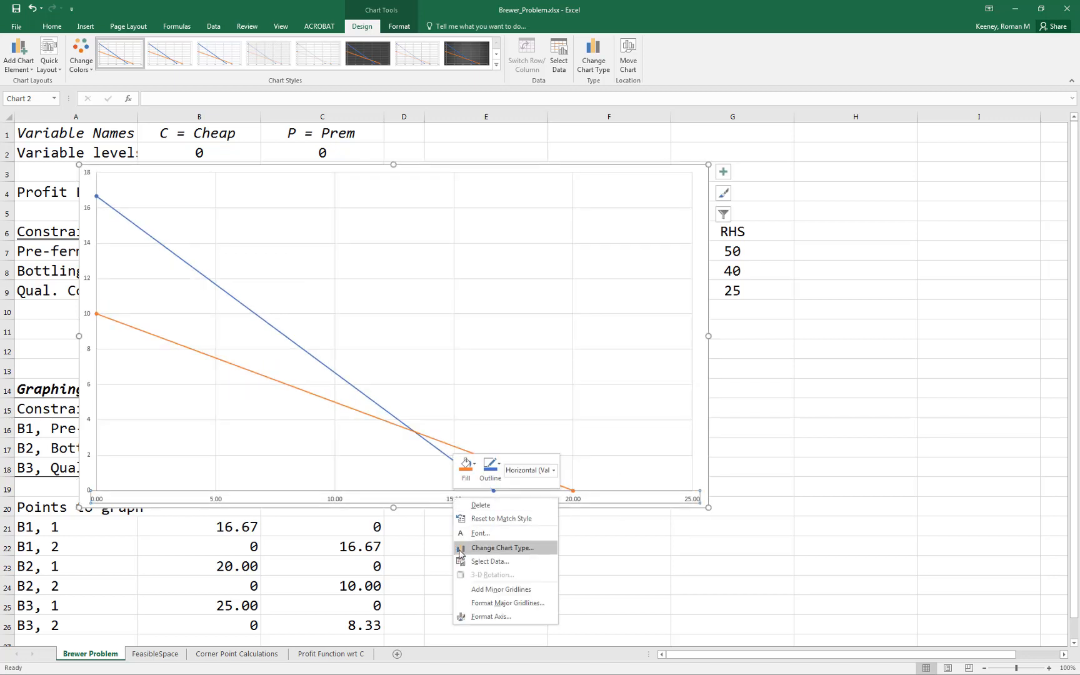
{"action": "left_click", "coordinate": [470, 534]}
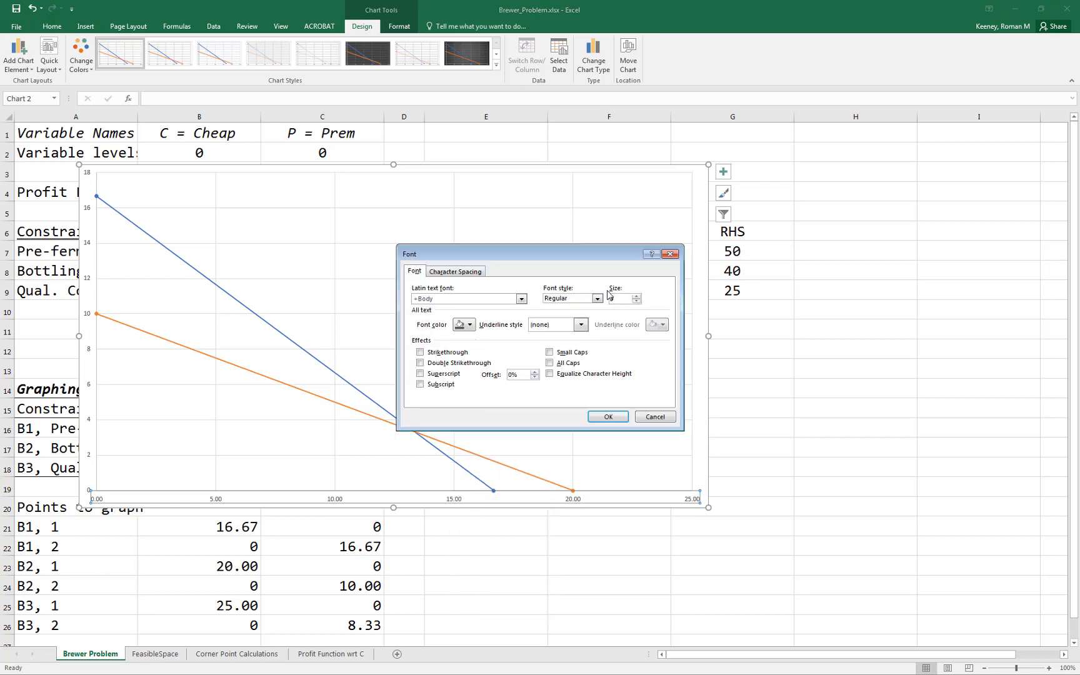
{"action": "left_click_drag", "start_coordinate": [615, 296], "coordinate": [604, 299]}
{"action": "type", "text": "20"}
{"action": "key", "text": "Return"}
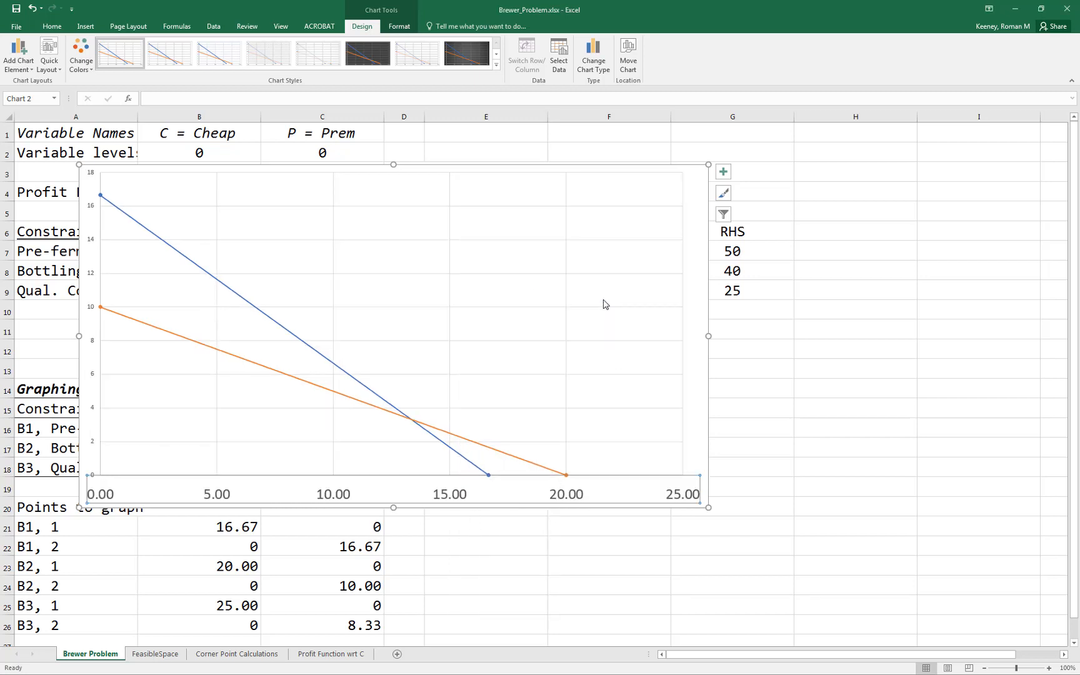
Step: Set the font size of the chart's vertical axis labels to 20
{"action": "right_click", "coordinate": [90, 307]}
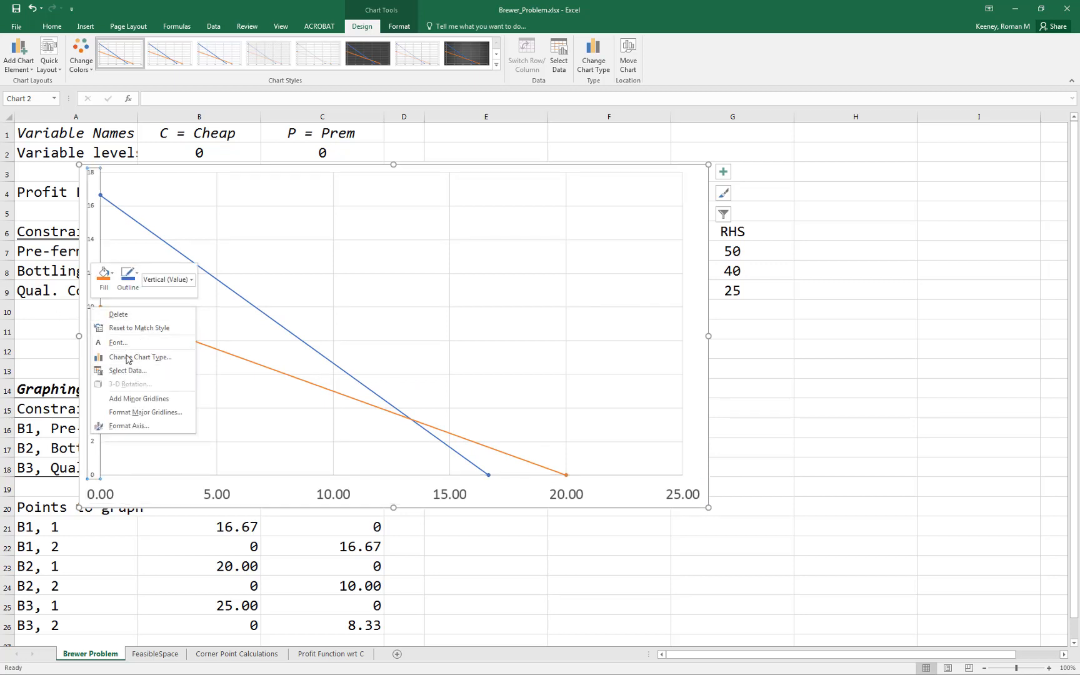
{"action": "left_click", "coordinate": [119, 343]}
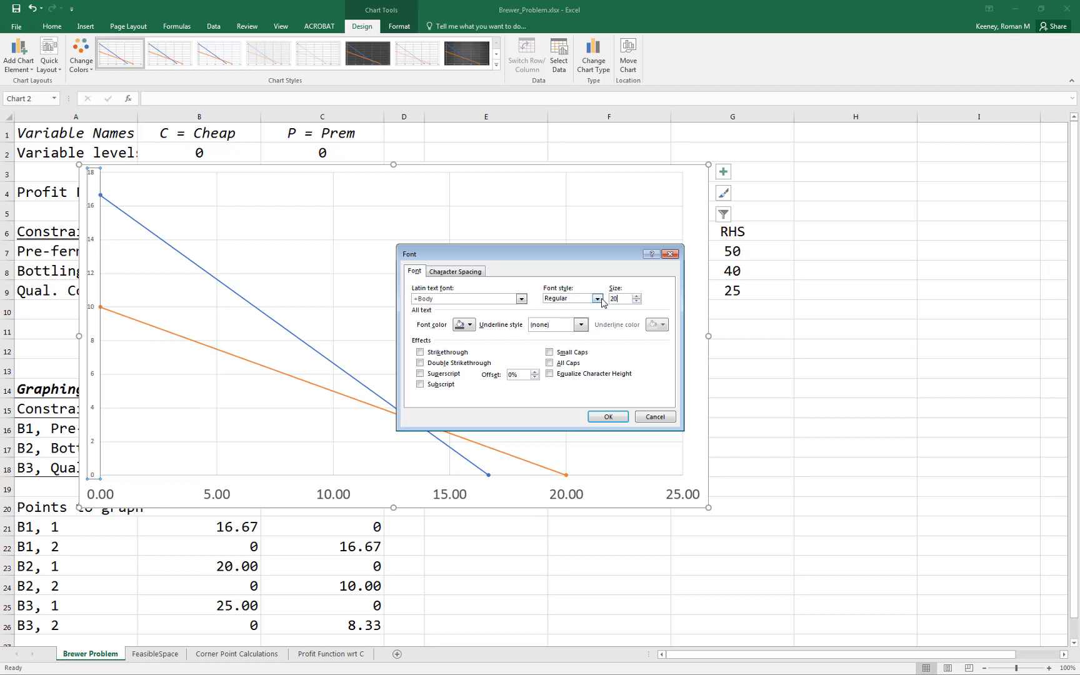
{"action": "type", "text": "20"}
{"action": "key", "text": "Return"}
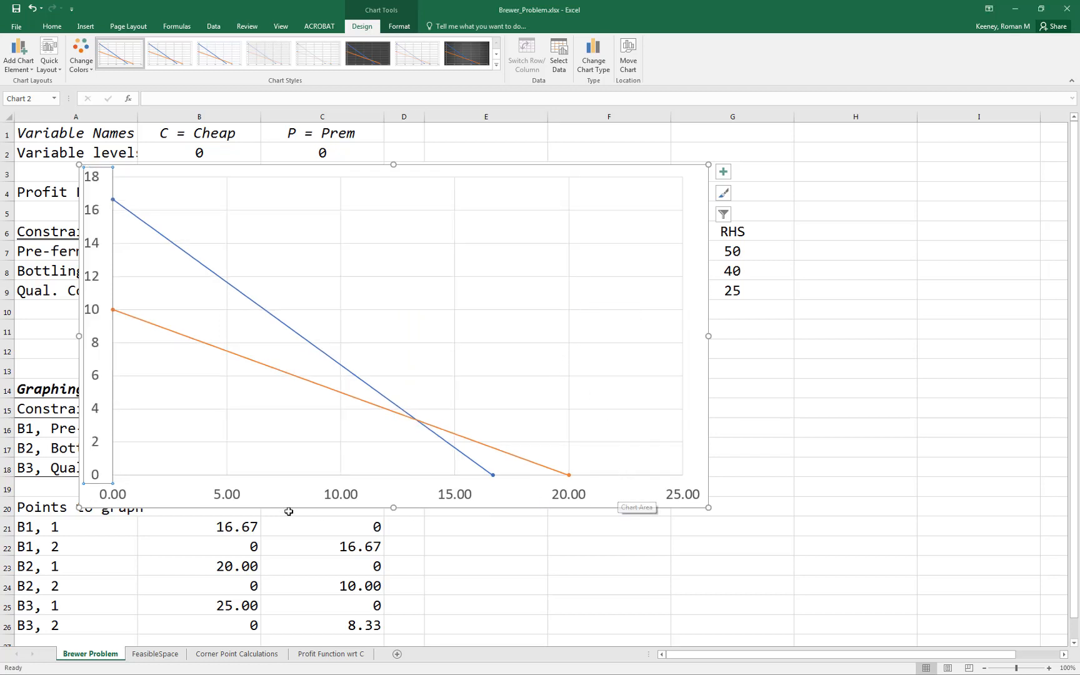
{"action": "left_click", "coordinate": [618, 495]}
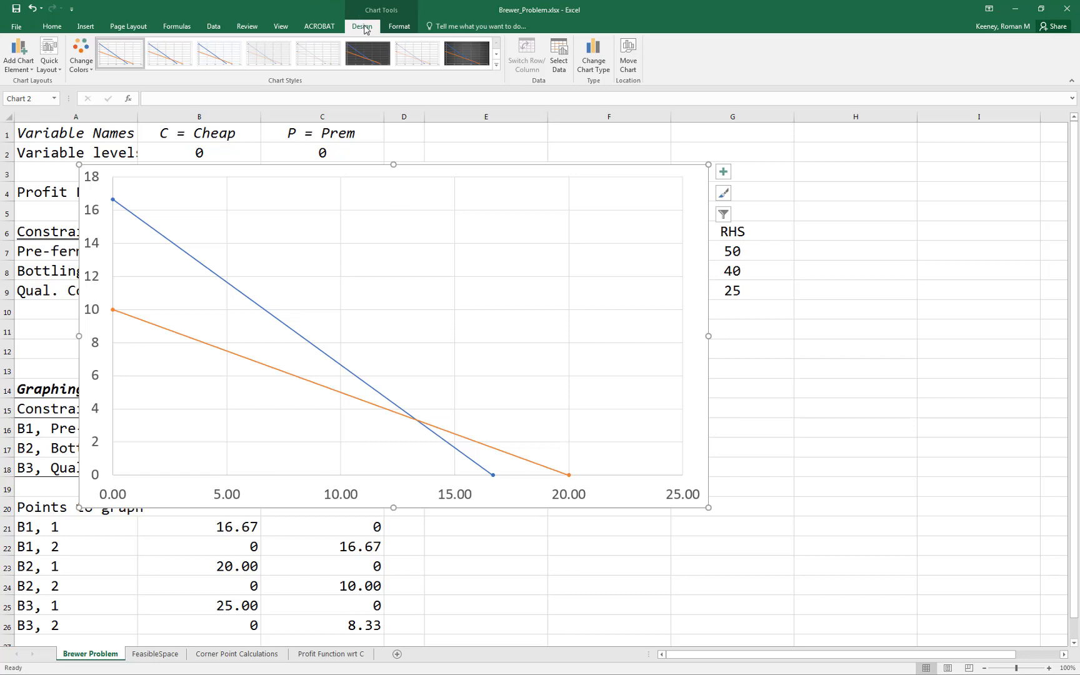
Step: Add a primary horizontal axis title reading Cheap Brew Quantity
{"action": "left_click", "coordinate": [30, 70]}
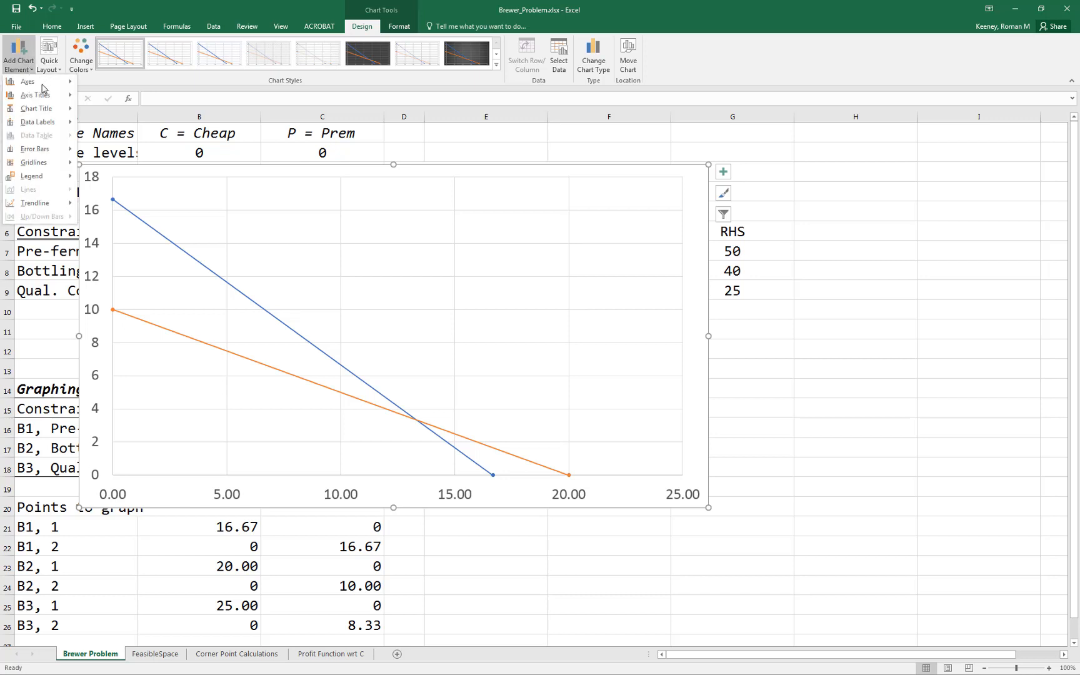
{"action": "mouse_move", "coordinate": [41, 95]}
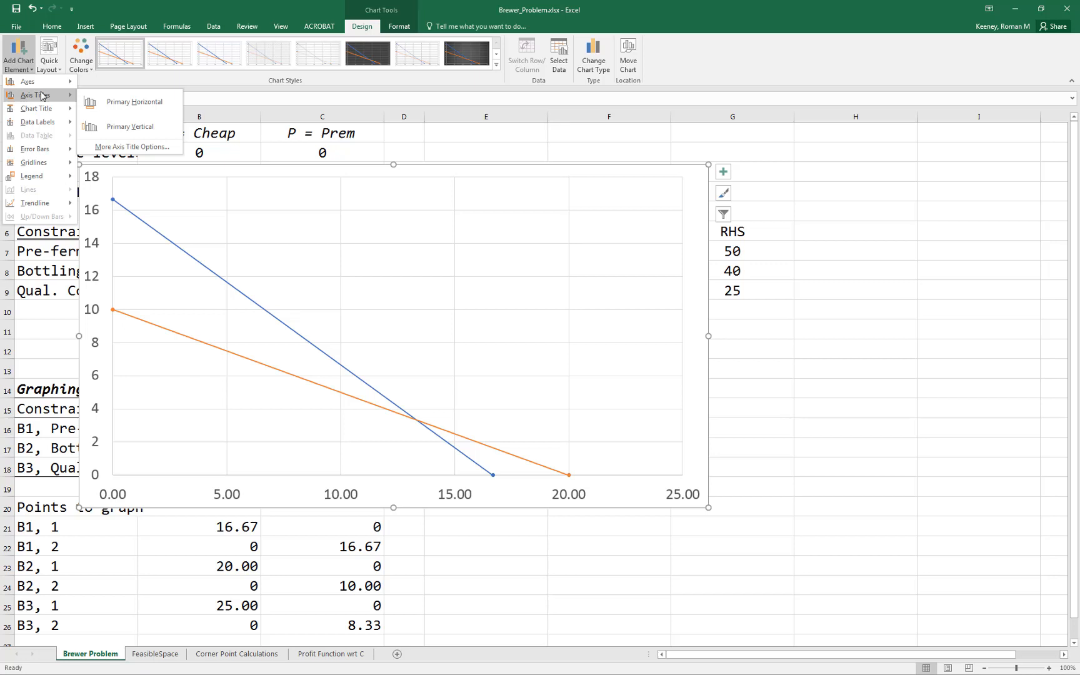
{"action": "left_click", "coordinate": [109, 102]}
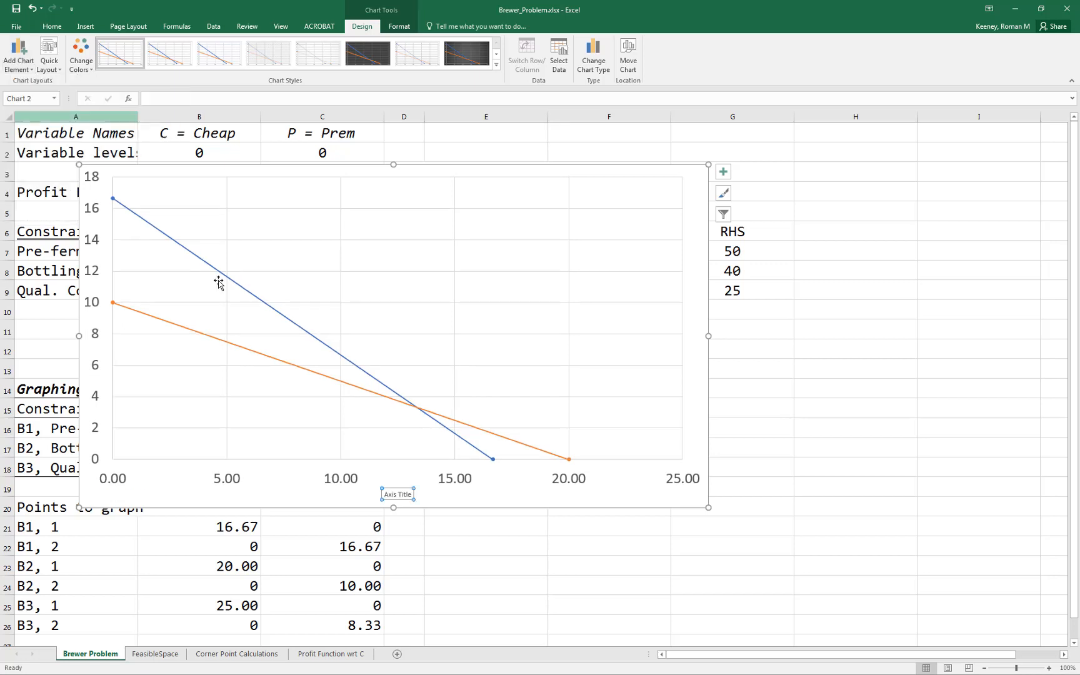
{"action": "triple_click", "coordinate": [401, 494]}
{"action": "type", "text": "Cheap P"}
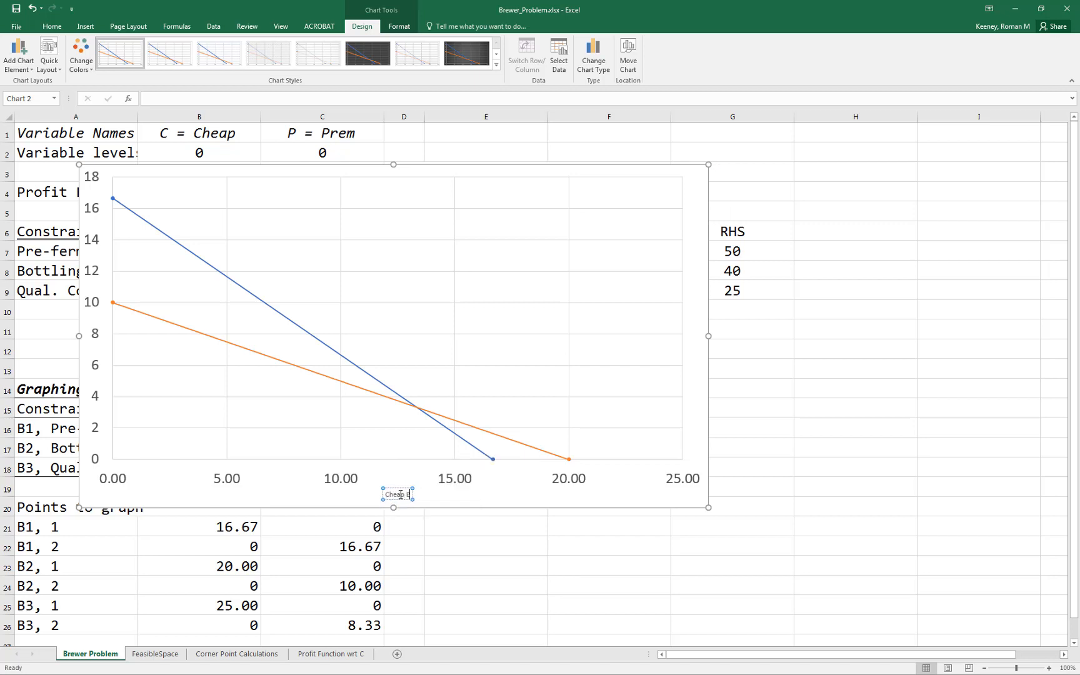
{"action": "type", "text": "rew Quantity"}
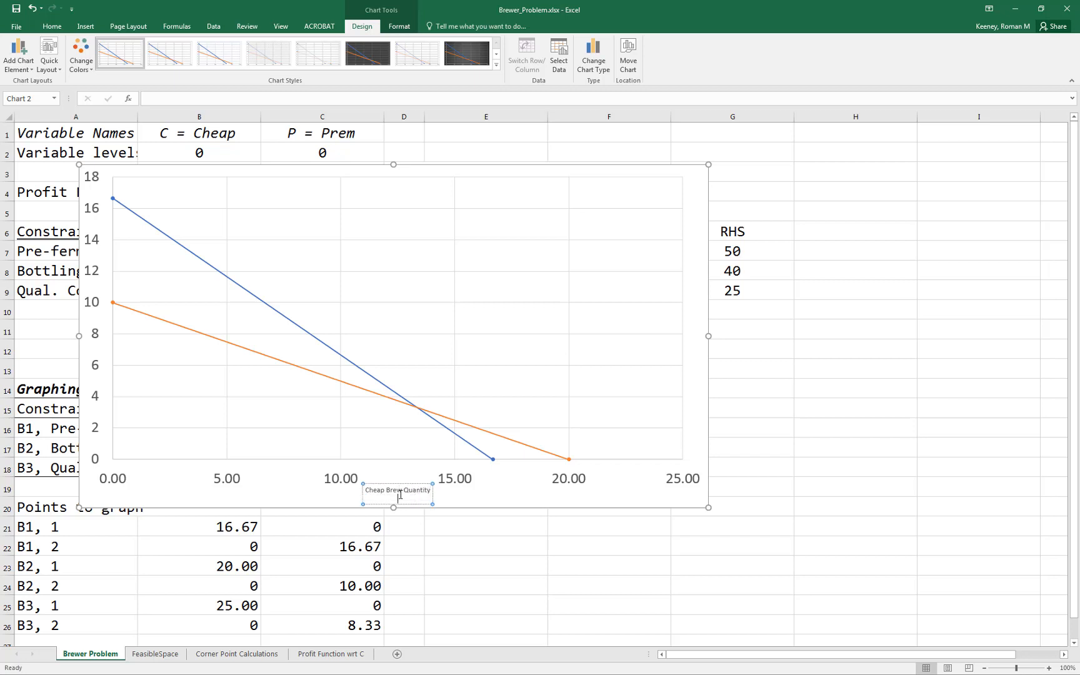
{"action": "key", "text": "BackSpace"}
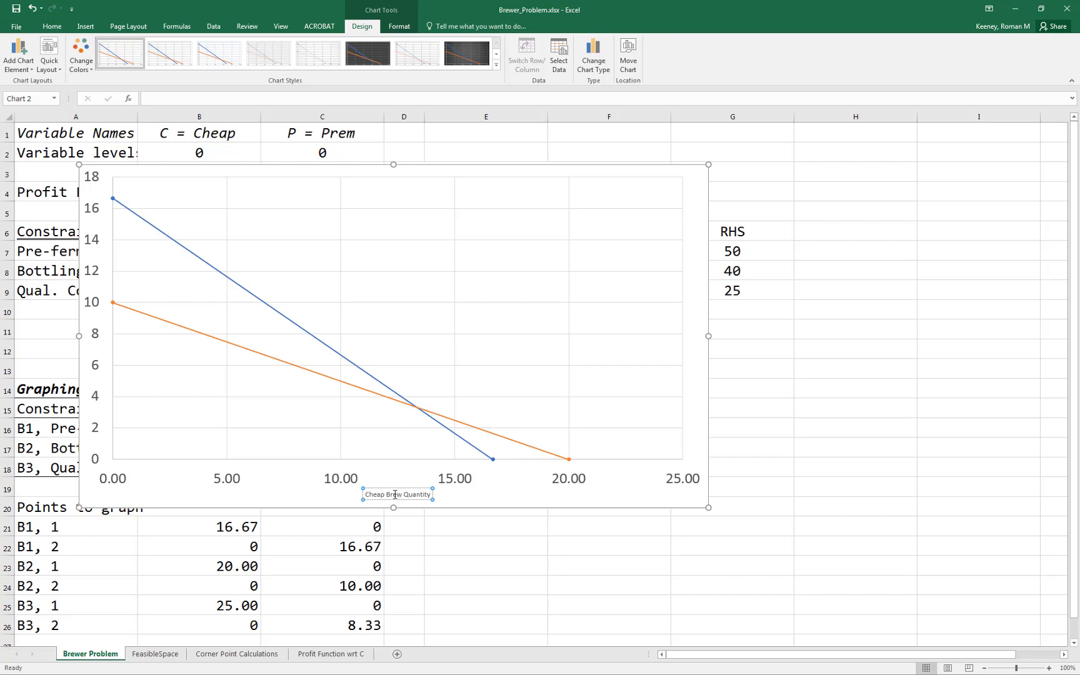
Step: Set the font size of the horizontal axis title to 24
{"action": "triple_click", "coordinate": [395, 494]}
{"action": "triple_click", "coordinate": [396, 494]}
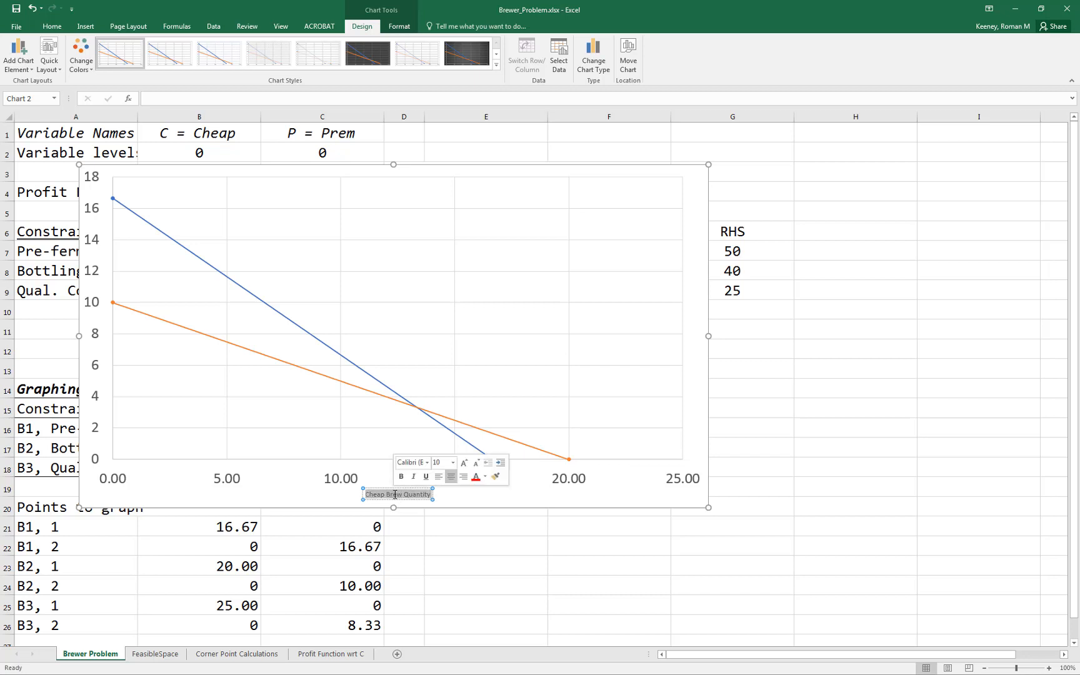
{"action": "left_click", "coordinate": [453, 463]}
{"action": "left_click", "coordinate": [454, 336]}
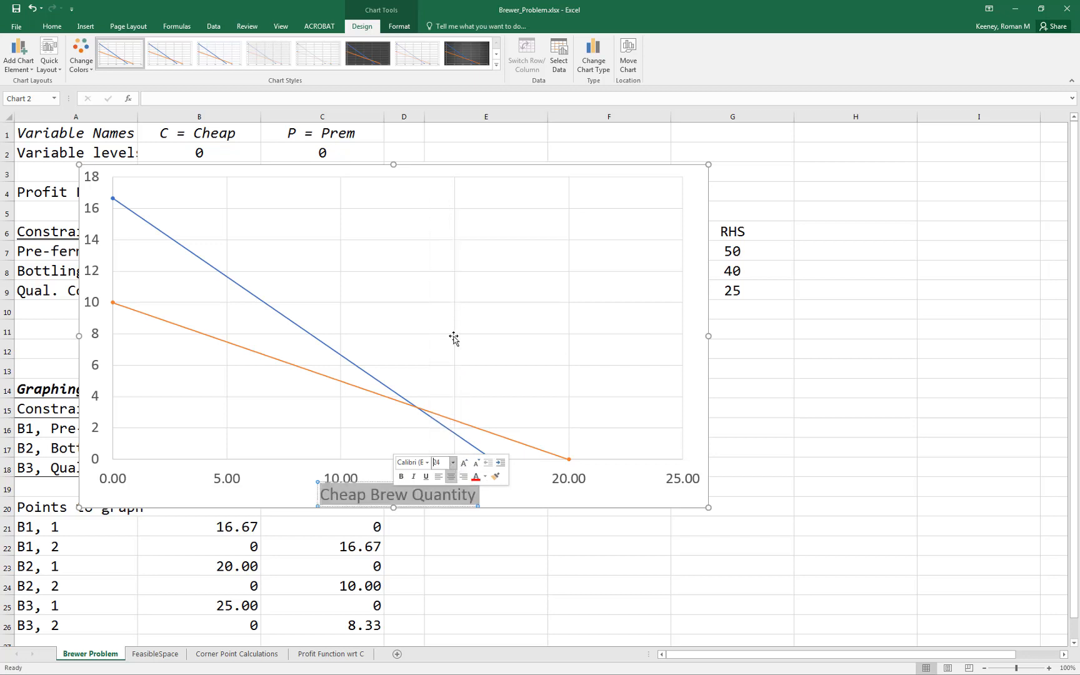
{"action": "left_click", "coordinate": [307, 500]}
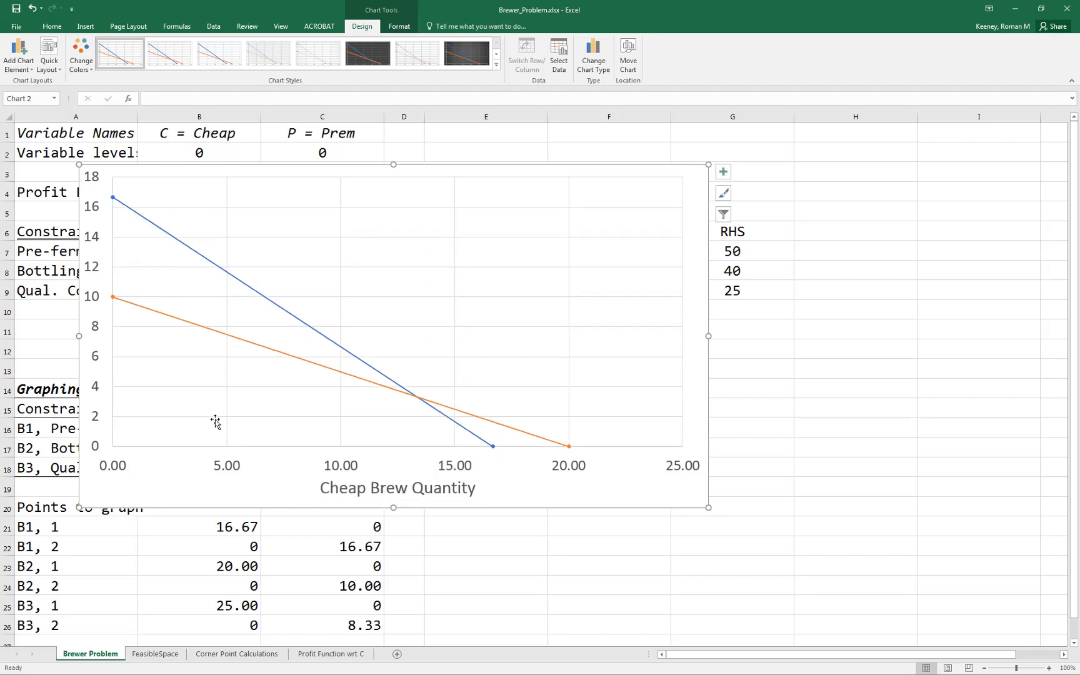
Step: Add a primary vertical axis title reading Premoim Brew Quantity
{"action": "left_click", "coordinate": [19, 55]}
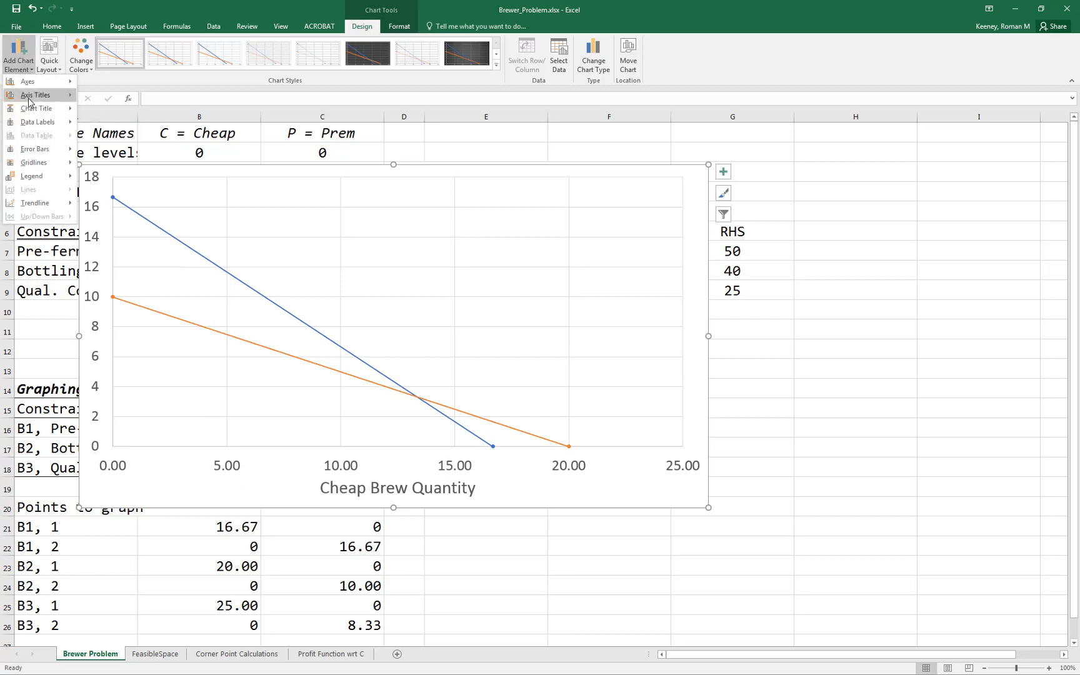
{"action": "mouse_move", "coordinate": [28, 100]}
{"action": "left_click", "coordinate": [118, 123]}
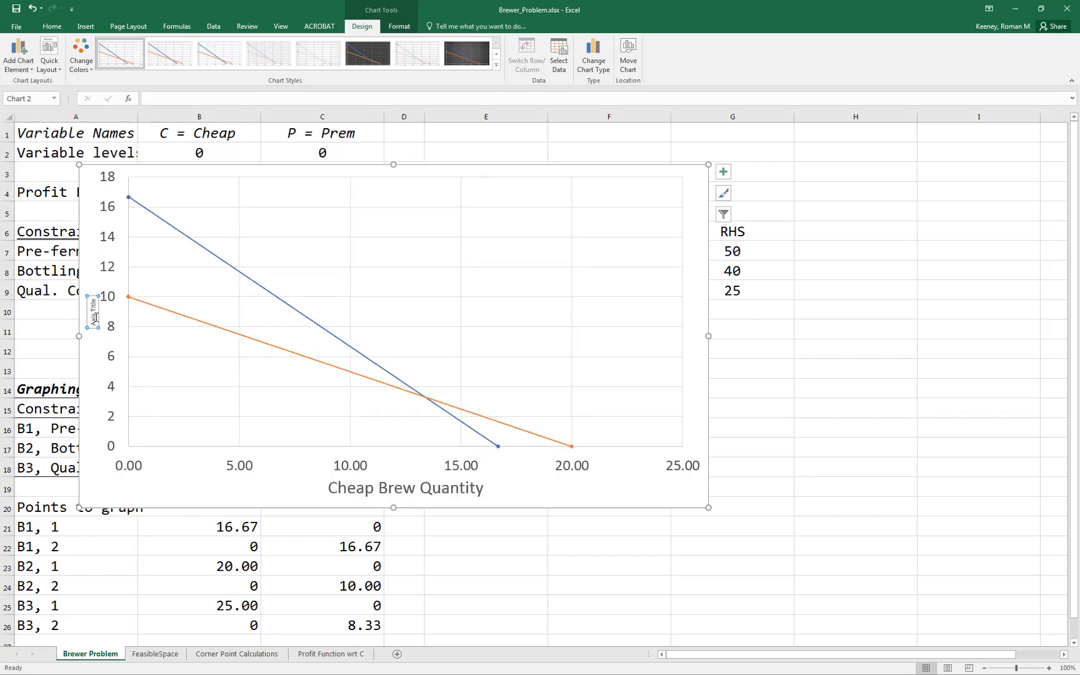
{"action": "left_click", "coordinate": [92, 311]}
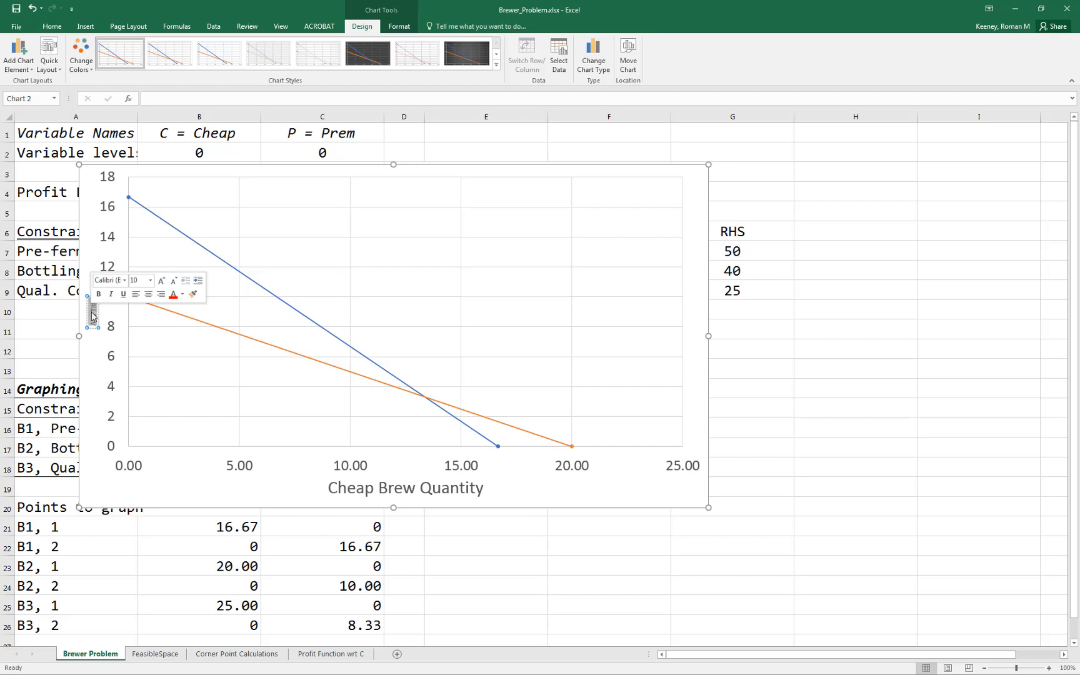
{"action": "double_click", "coordinate": [92, 312]}
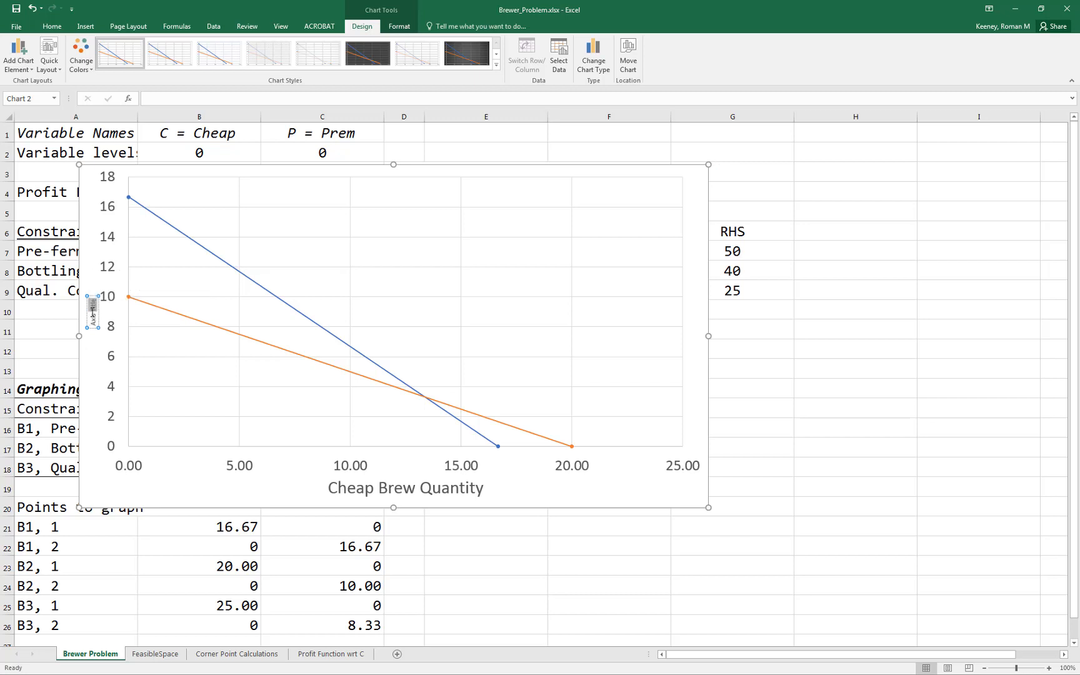
{"action": "triple_click", "coordinate": [93, 313]}
{"action": "type", "text": "Premium Brew Quantity"}
Step: Set the font size of the vertical axis title to 24
{"action": "triple_click", "coordinate": [93, 307]}
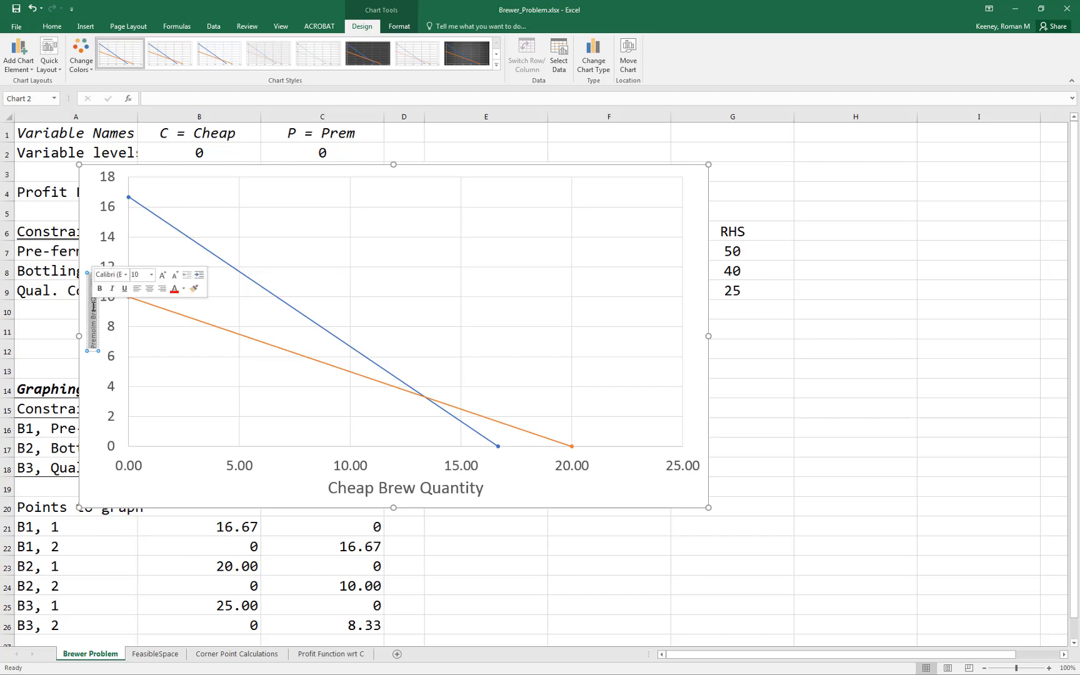
{"action": "left_click", "coordinate": [152, 275]}
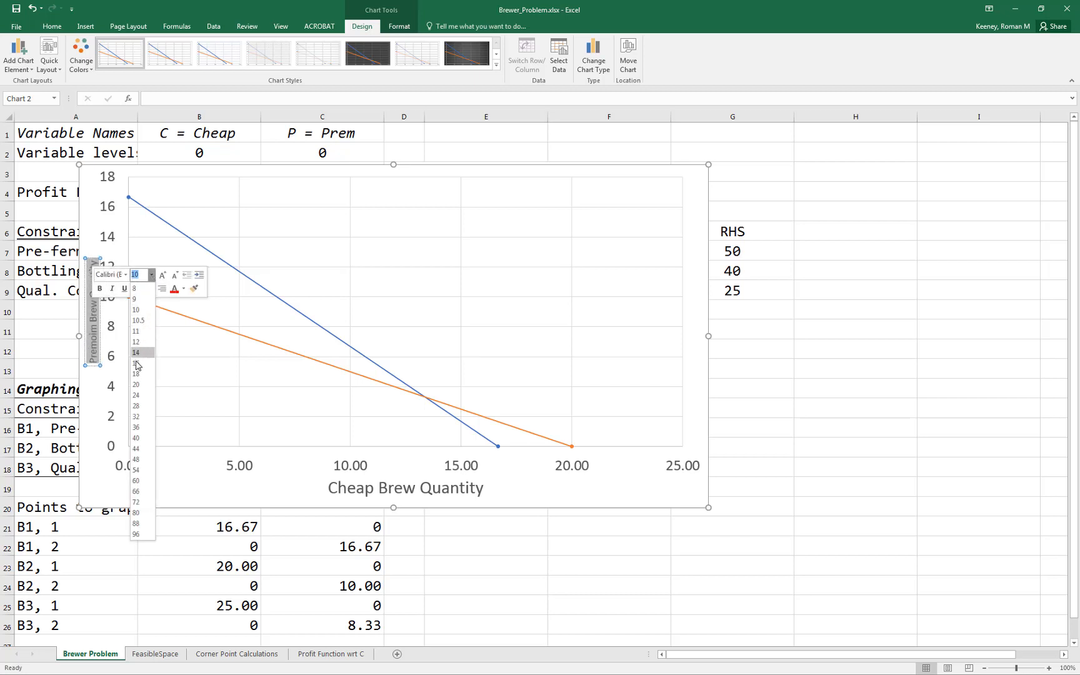
{"action": "left_click", "coordinate": [136, 395]}
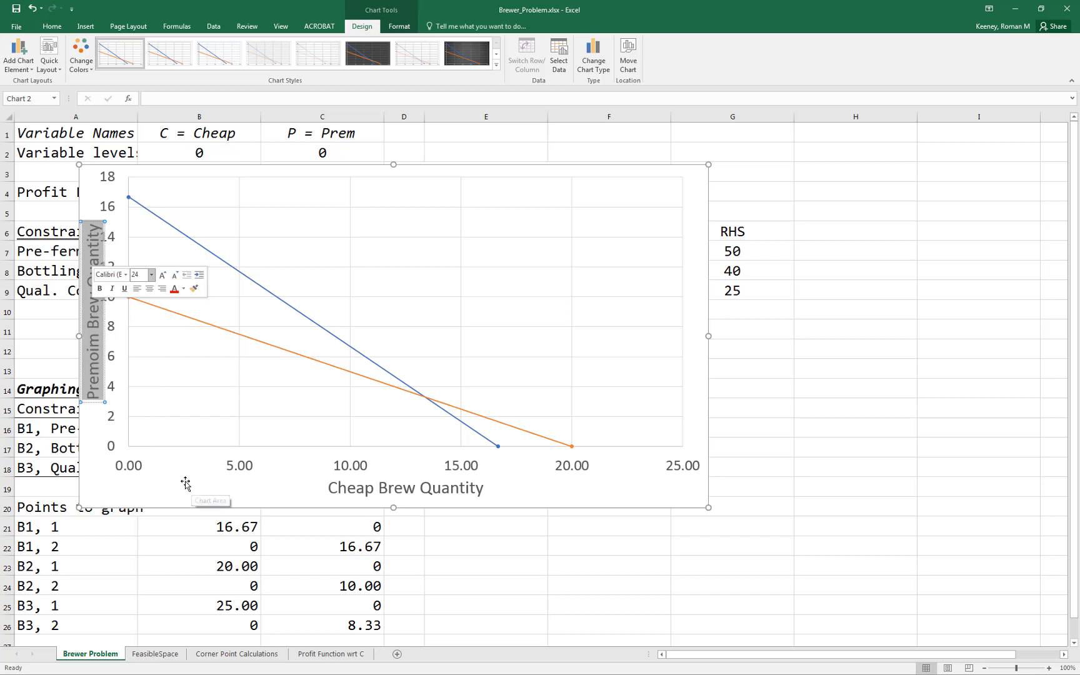
{"action": "left_click", "coordinate": [186, 483]}
Step: Correct the misspelled first word of the vertical axis title to Premium
{"action": "left_click", "coordinate": [107, 361]}
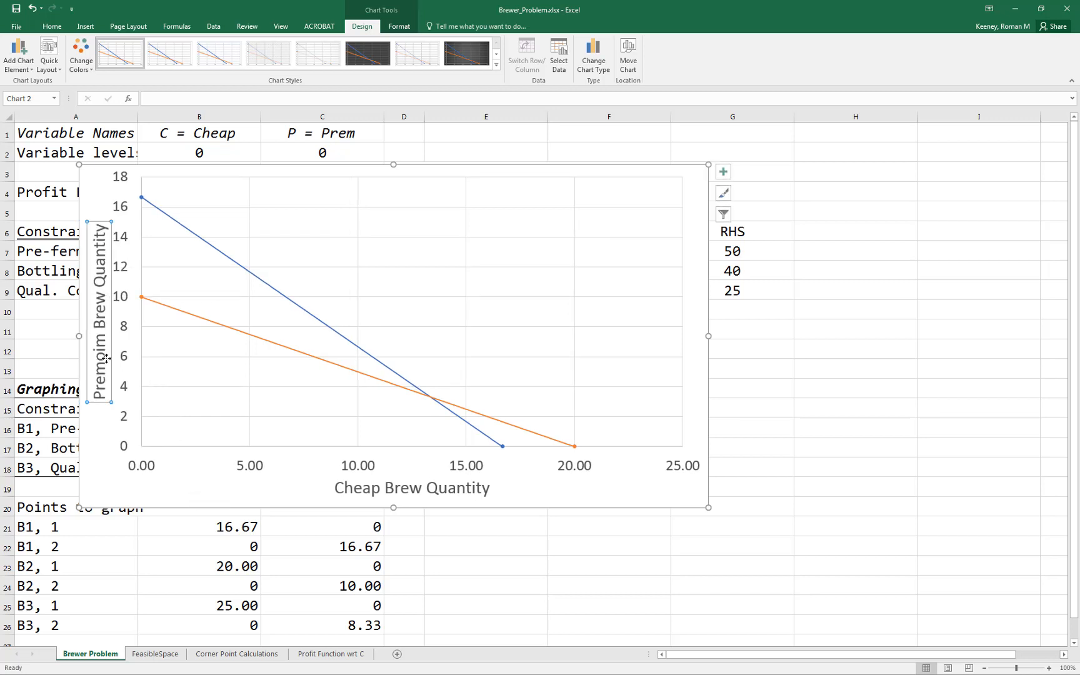
{"action": "left_click", "coordinate": [103, 351]}
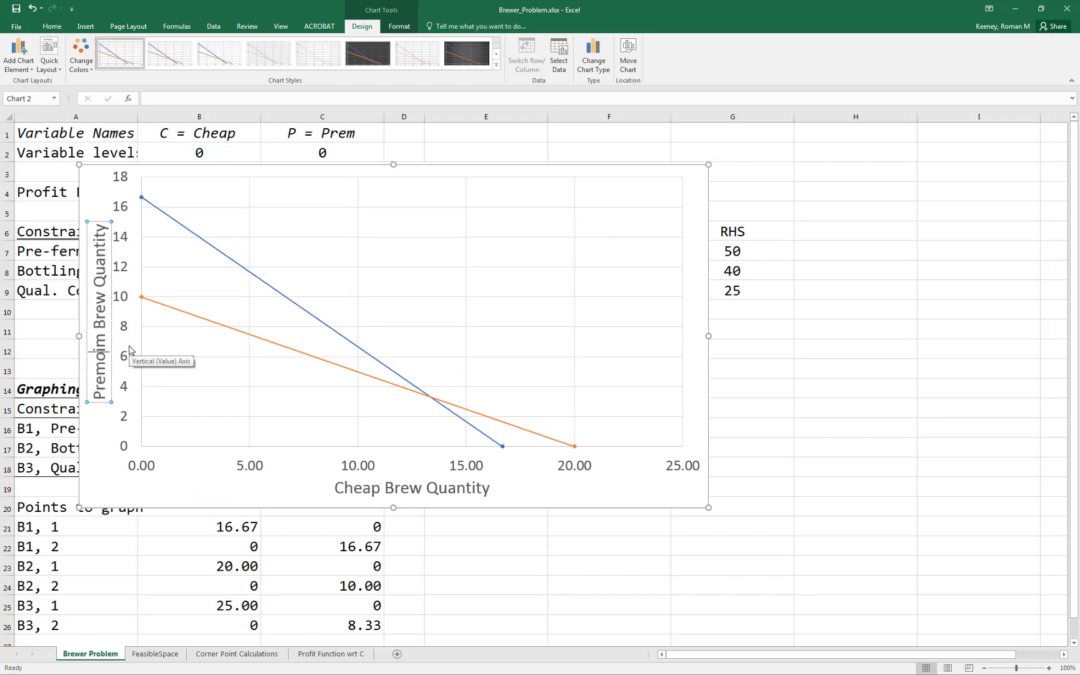
{"action": "key", "text": "shift+Left"}
{"action": "key", "text": "shift+Left"}
{"action": "type", "text": "iu"}
{"action": "left_click", "coordinate": [185, 477]}
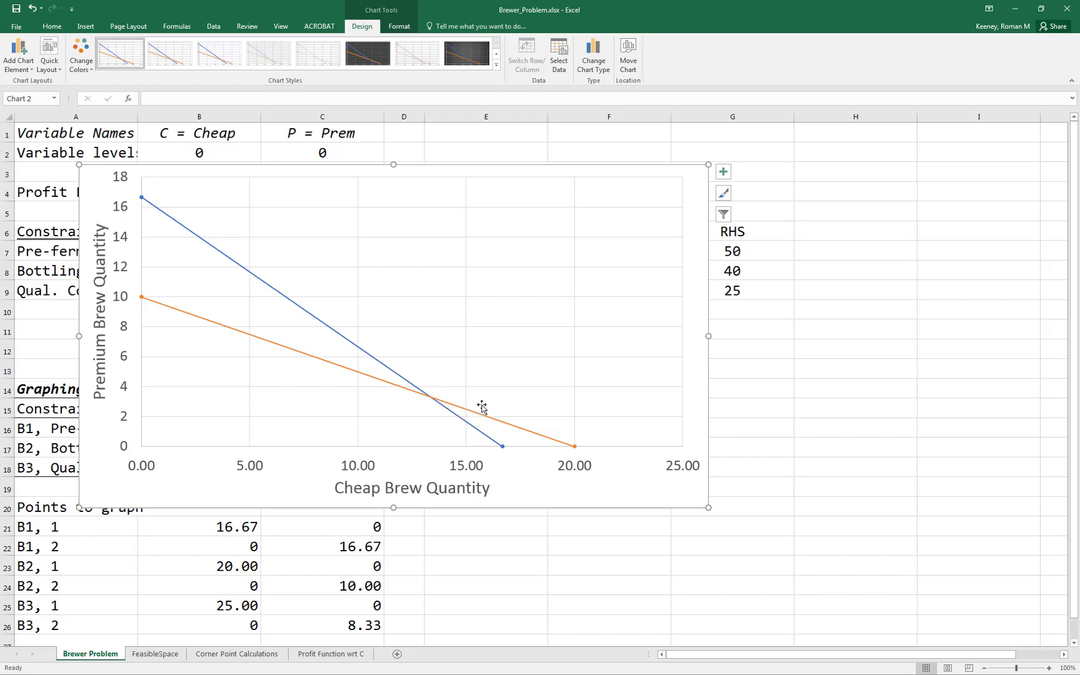
Step: Add a legend to the chart, placed at the bottom below the horizontal axis title
{"action": "right_click", "coordinate": [528, 486]}
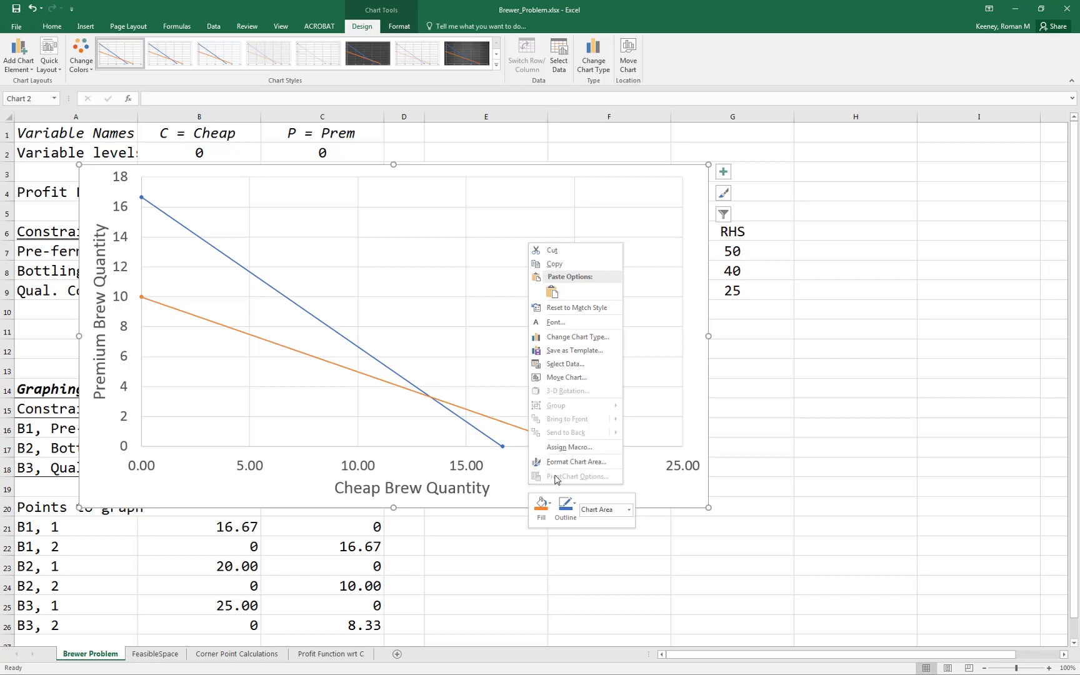
{"action": "left_click", "coordinate": [518, 495]}
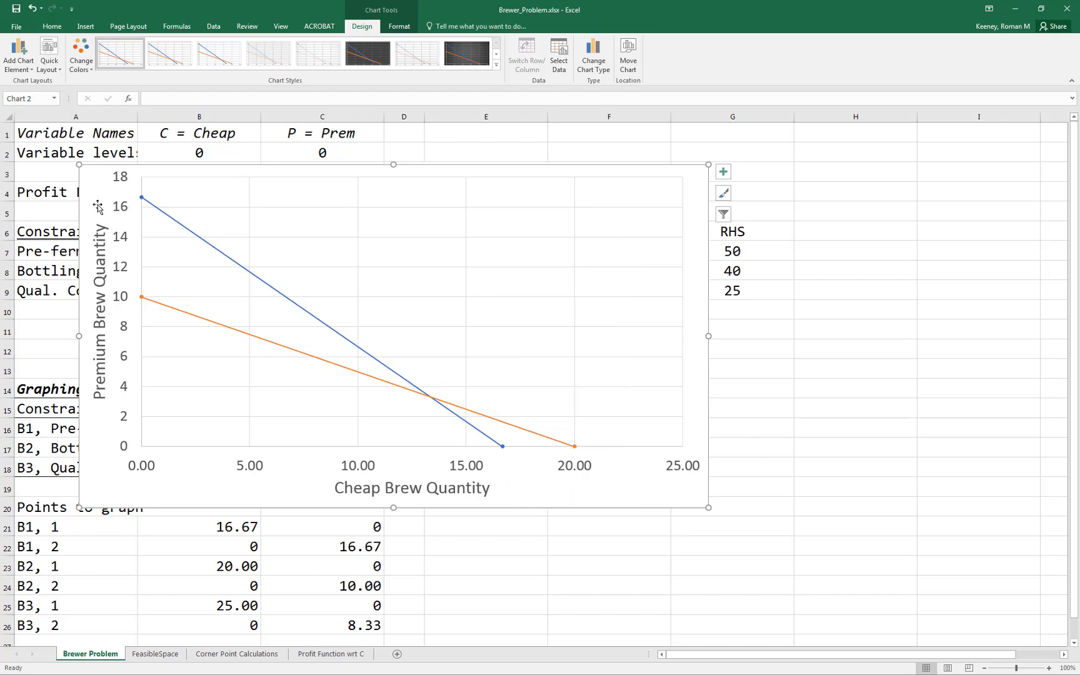
{"action": "left_click", "coordinate": [21, 68]}
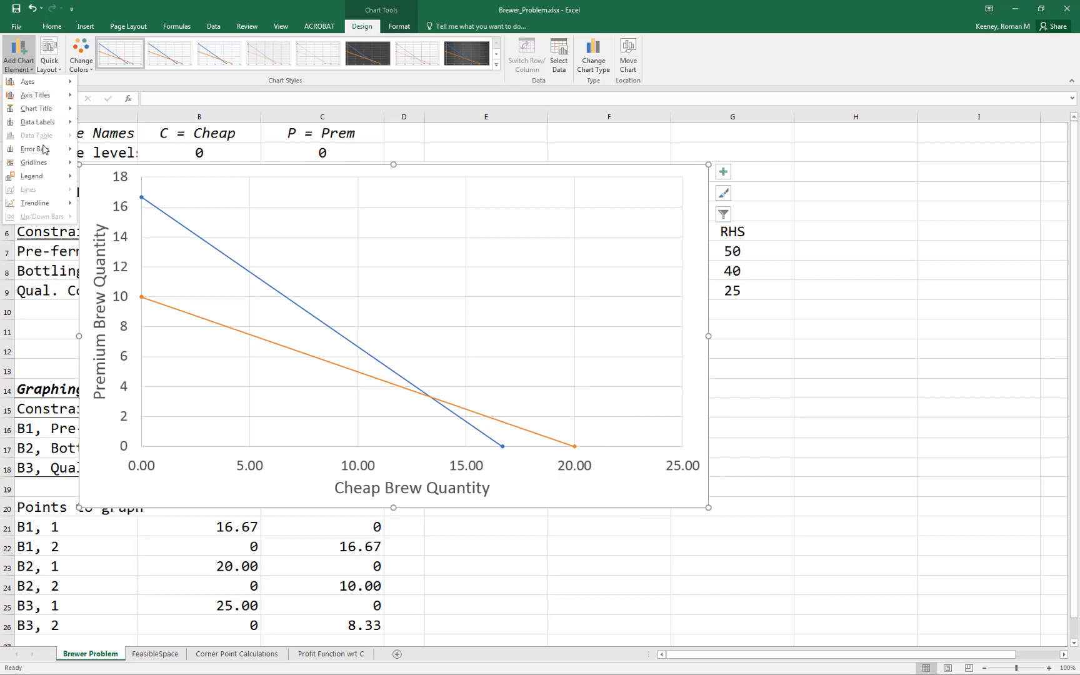
{"action": "mouse_move", "coordinate": [57, 176]}
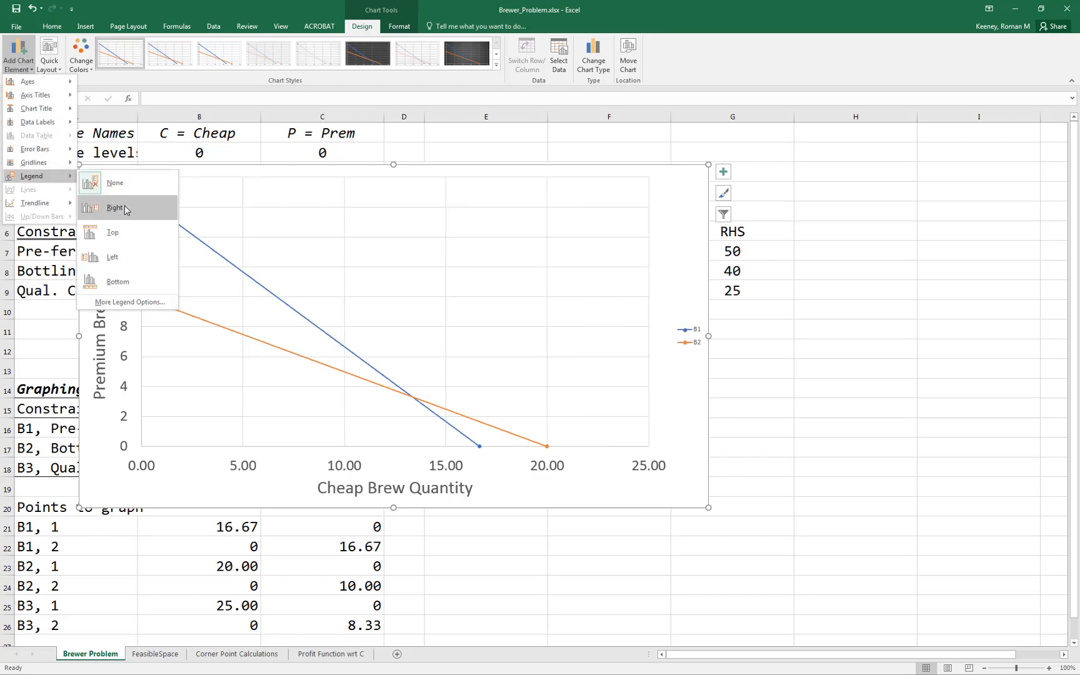
{"action": "left_click", "coordinate": [118, 281]}
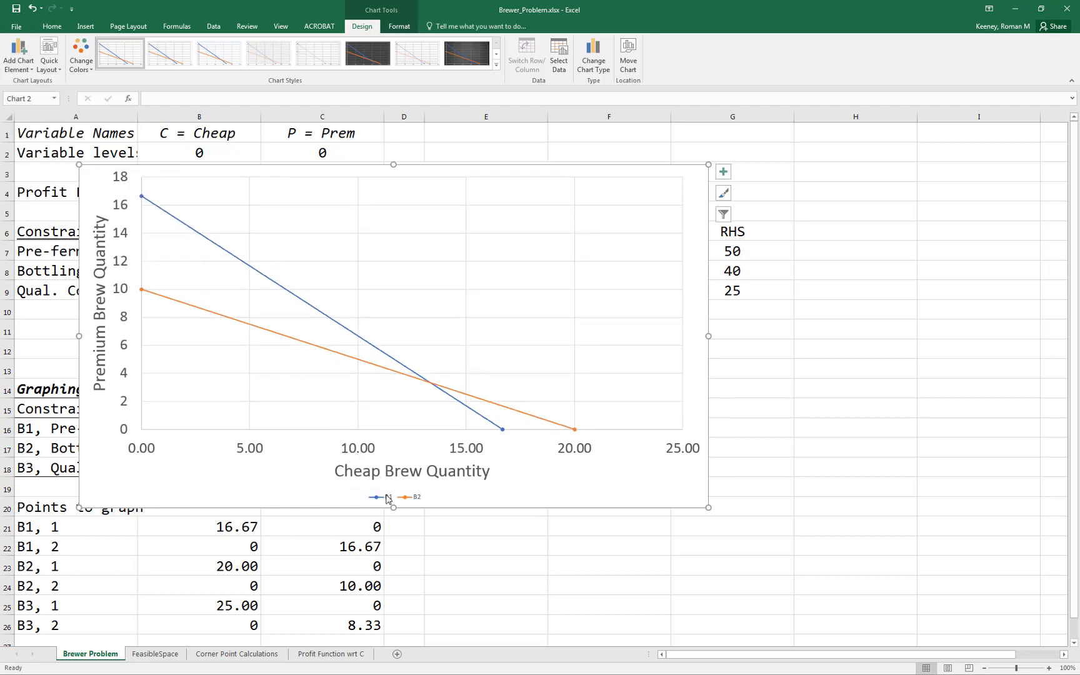
Step: Increase the font size of the chart legend's B1 and B2 entries
{"action": "right_click", "coordinate": [387, 498]}
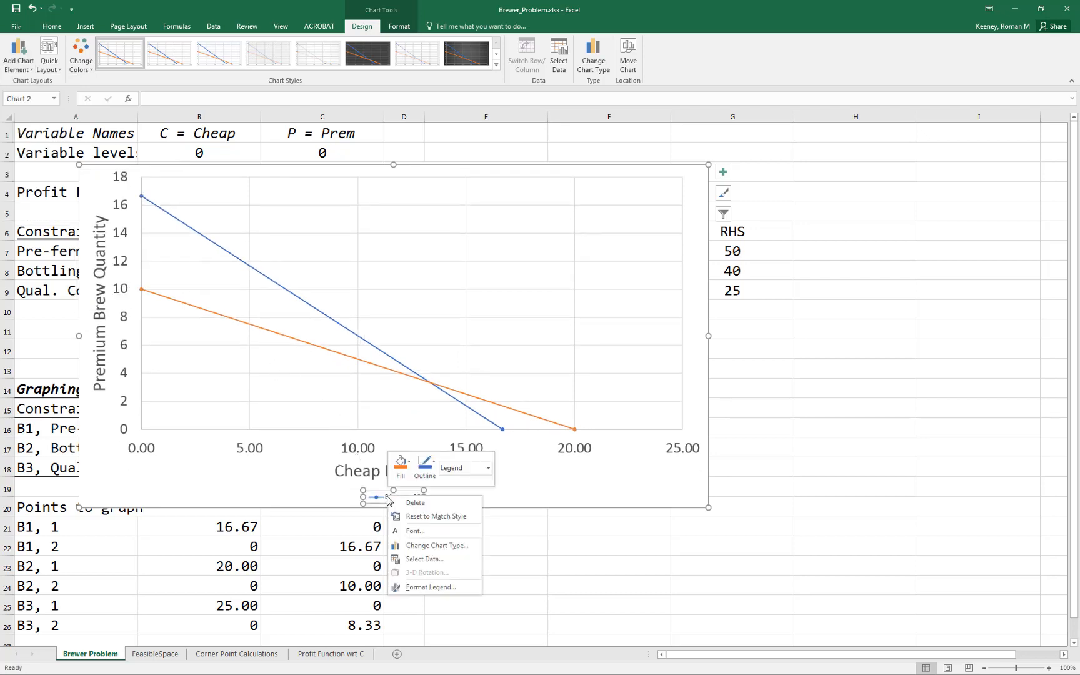
{"action": "left_click", "coordinate": [415, 530]}
{"action": "double_click", "coordinate": [621, 298]}
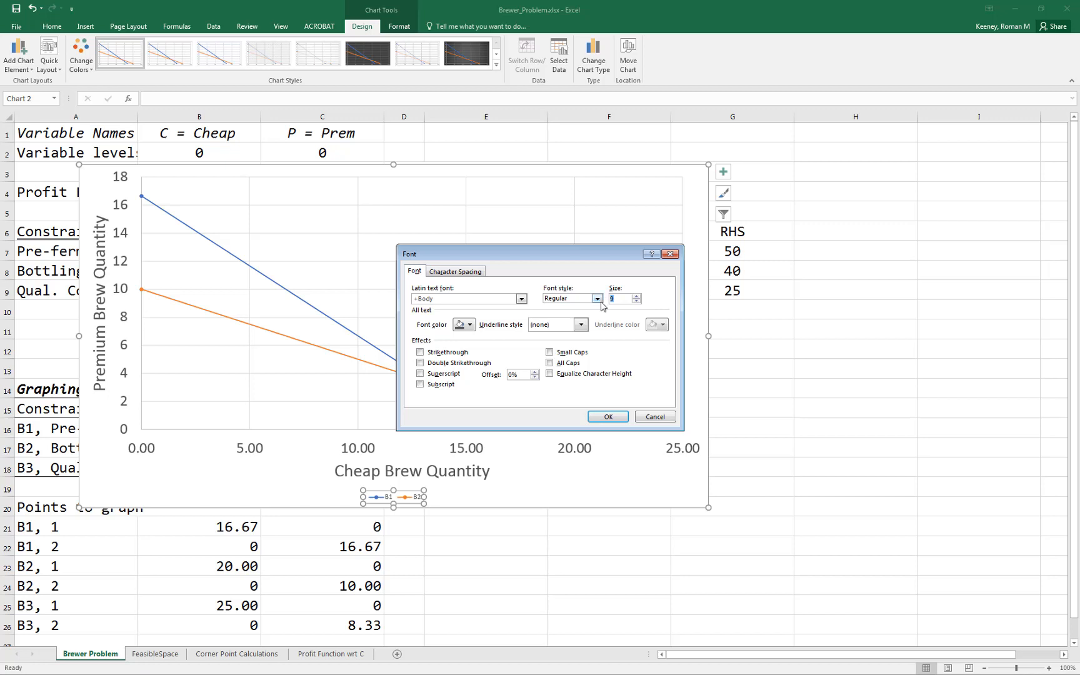
{"action": "key", "text": "Return"}
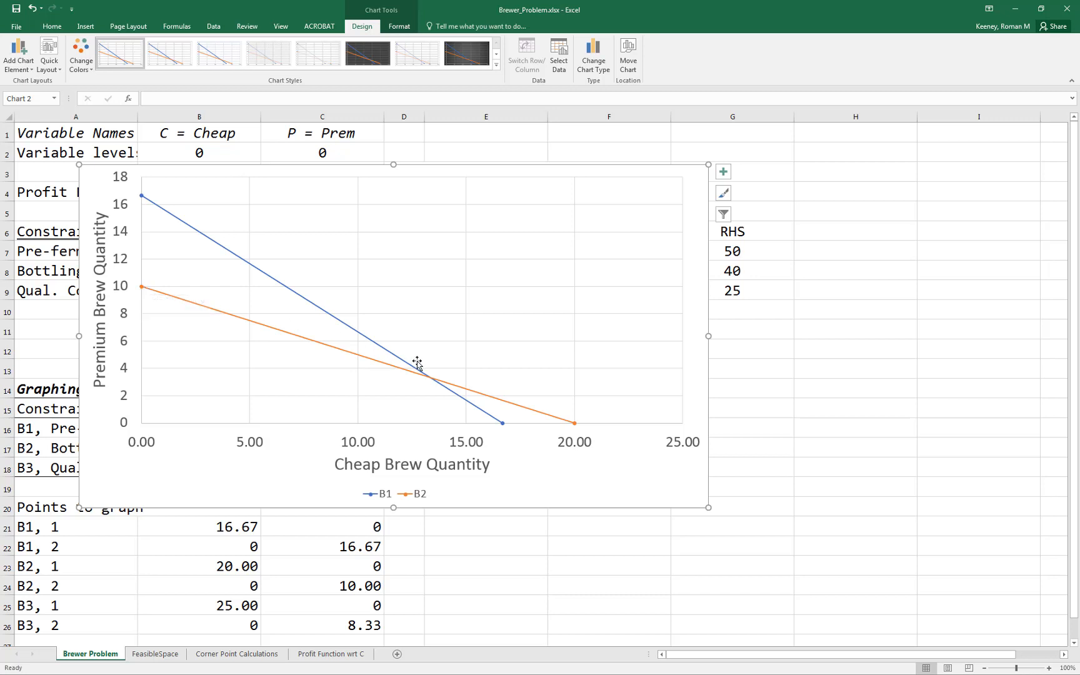
{"action": "mouse_move", "coordinate": [432, 382]}
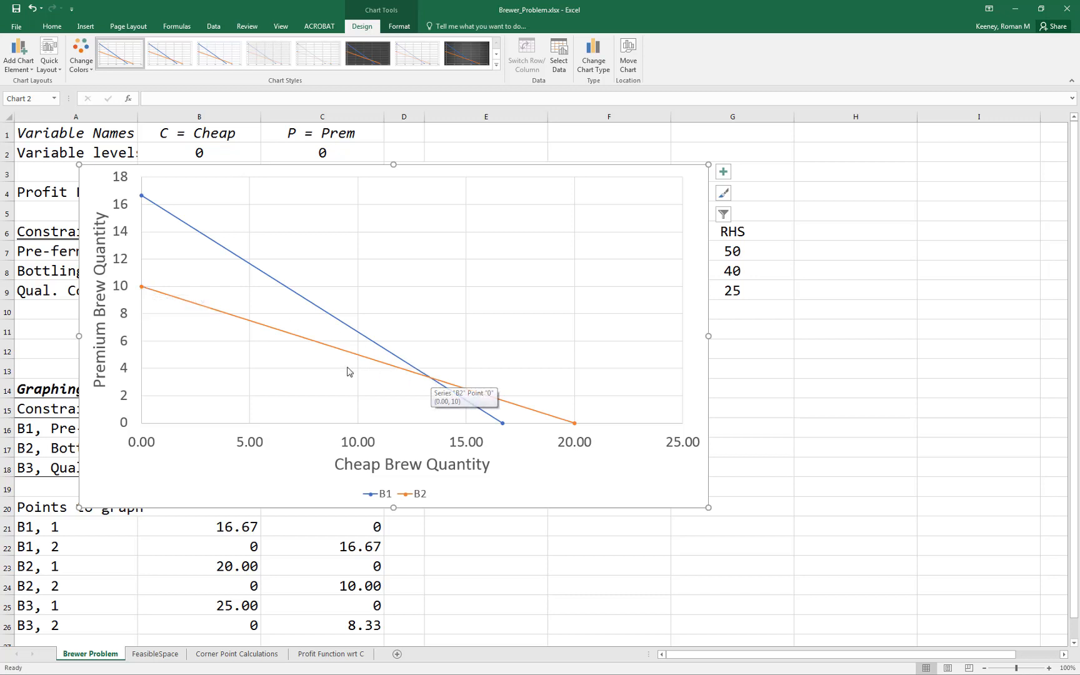
{"action": "mouse_move", "coordinate": [142, 289]}
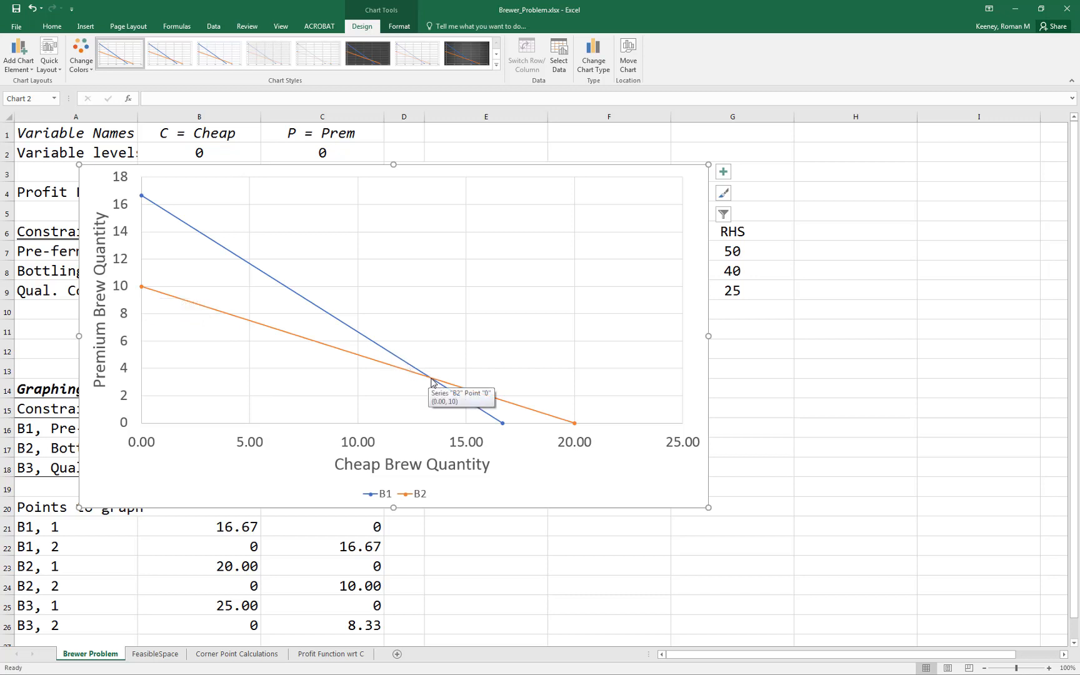
{"action": "mouse_move", "coordinate": [495, 421]}
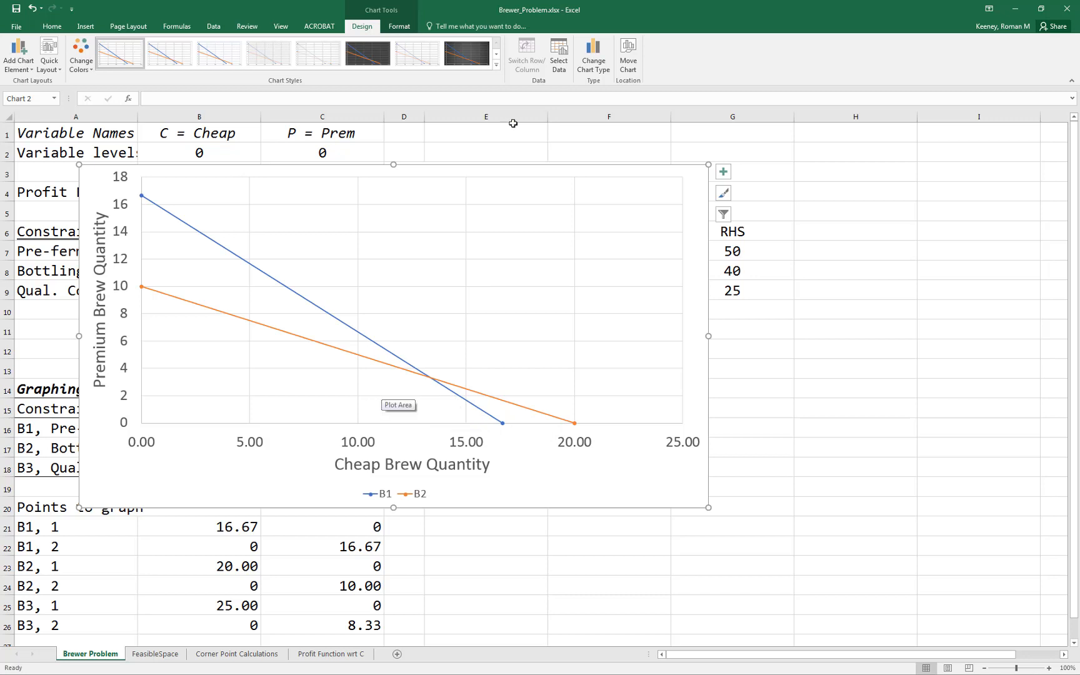
Step: Add a text box inside the chart, below both constraint lines, reading "Feasible Space - Interior to both Orange and Blue"
{"action": "left_click", "coordinate": [45, 28]}
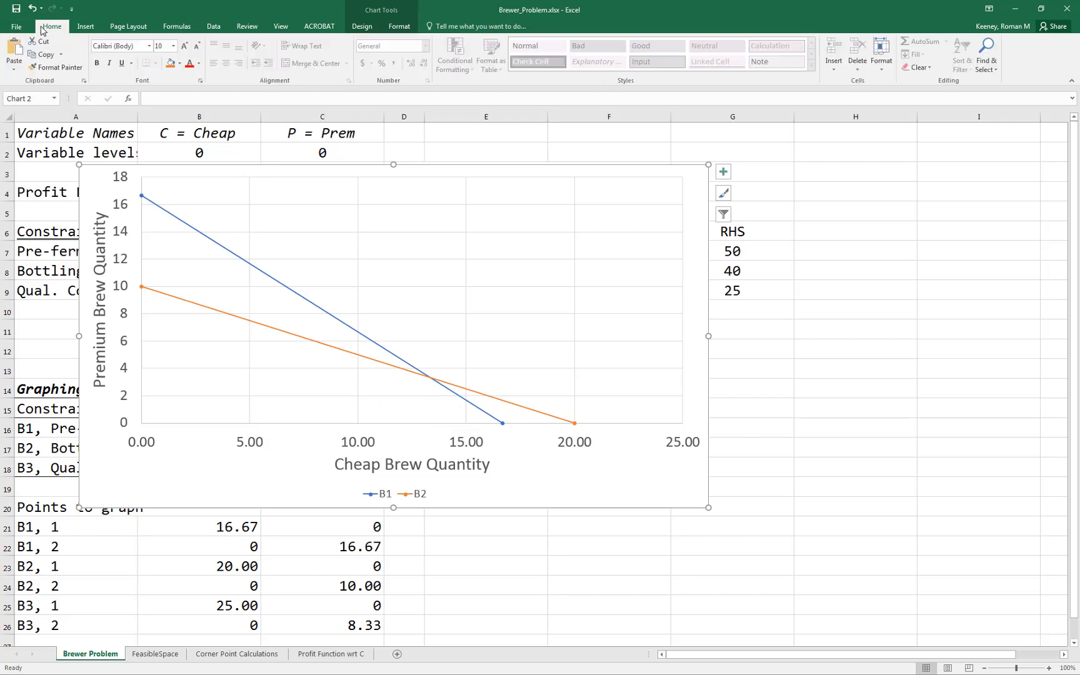
{"action": "left_click", "coordinate": [86, 26]}
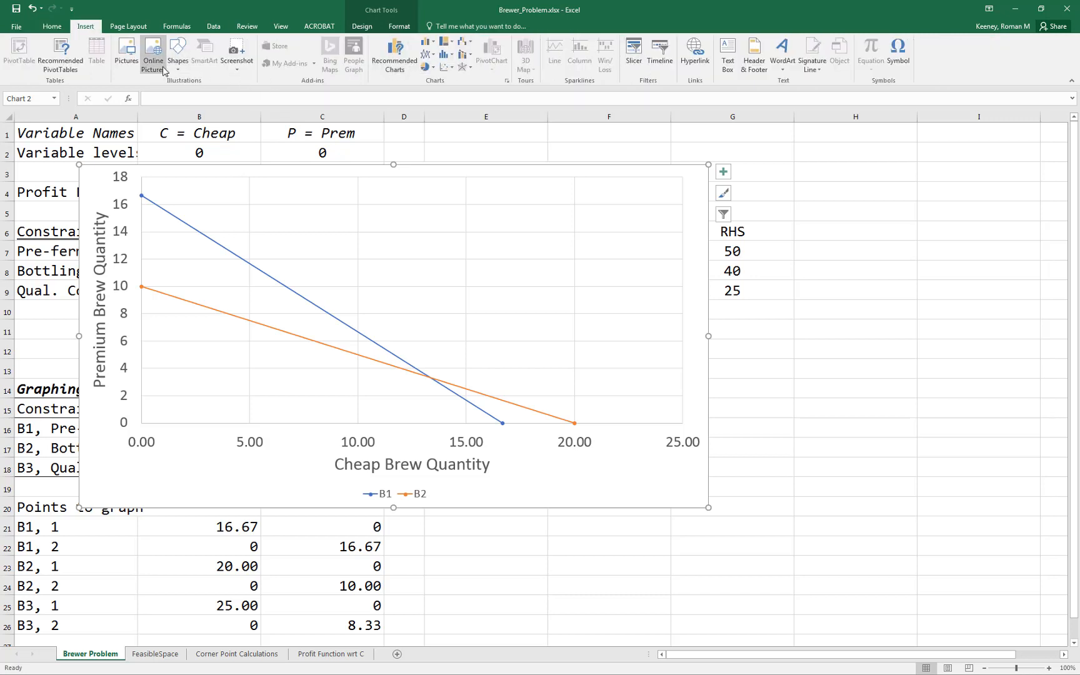
{"action": "left_click", "coordinate": [727, 63]}
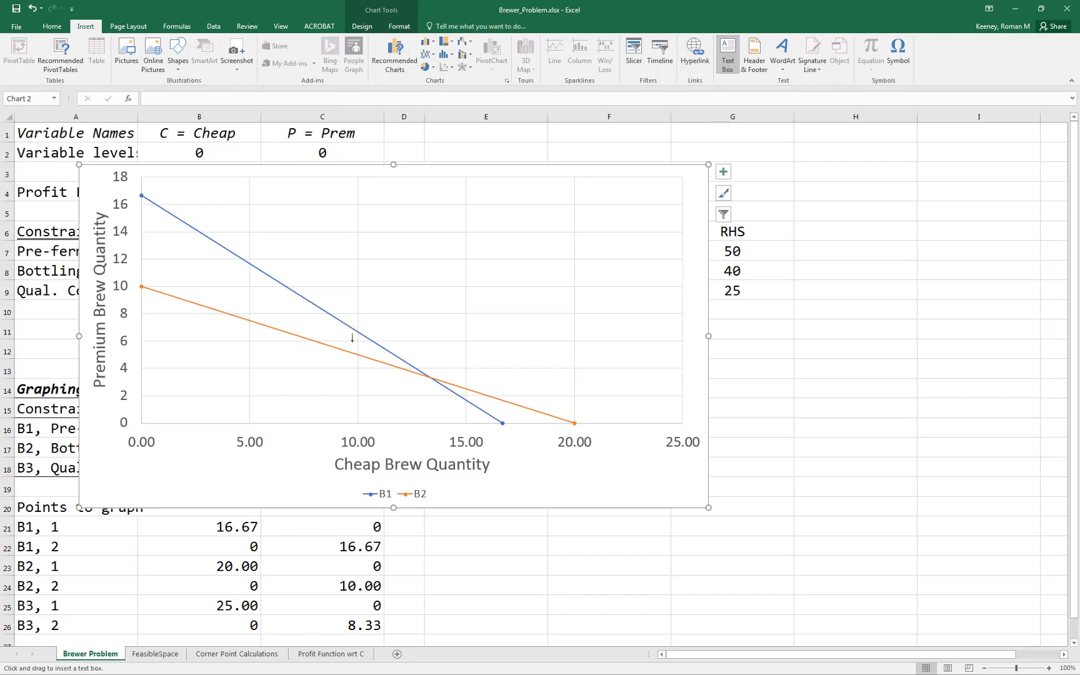
{"action": "left_click_drag", "start_coordinate": [190, 361], "coordinate": [288, 397]}
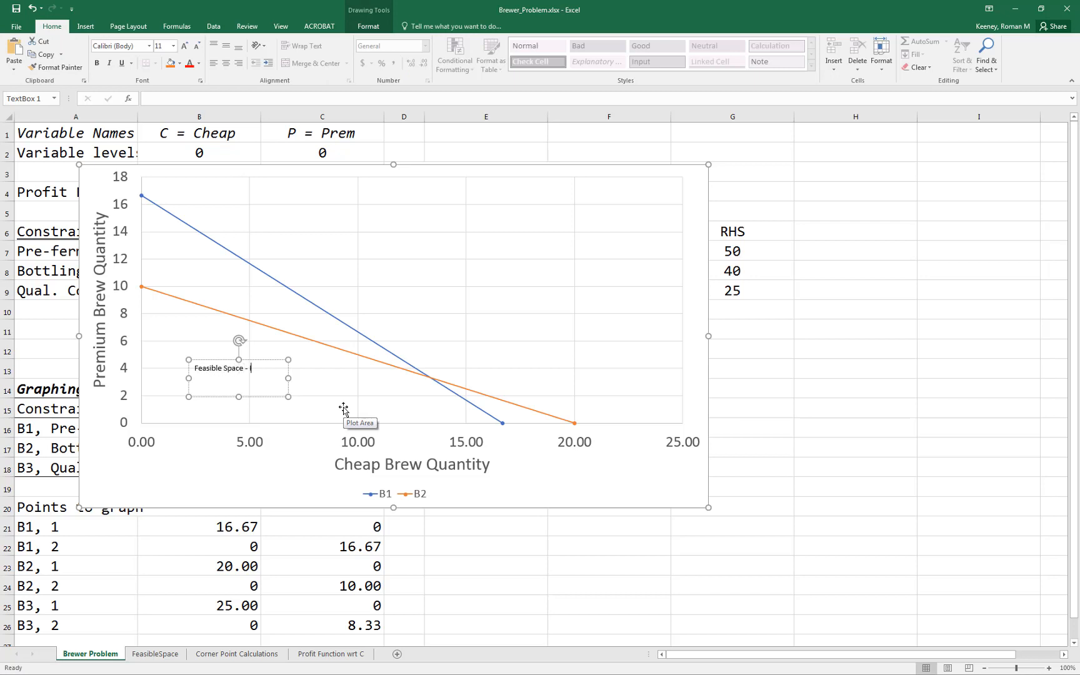
{"action": "key", "text": "BackSpace"}
{"action": "key", "text": "BackSpace"}
{"action": "key", "text": "BackSpace"}
{"action": "key", "text": "BackSpace"}
{"action": "left_click", "coordinate": [279, 475]}
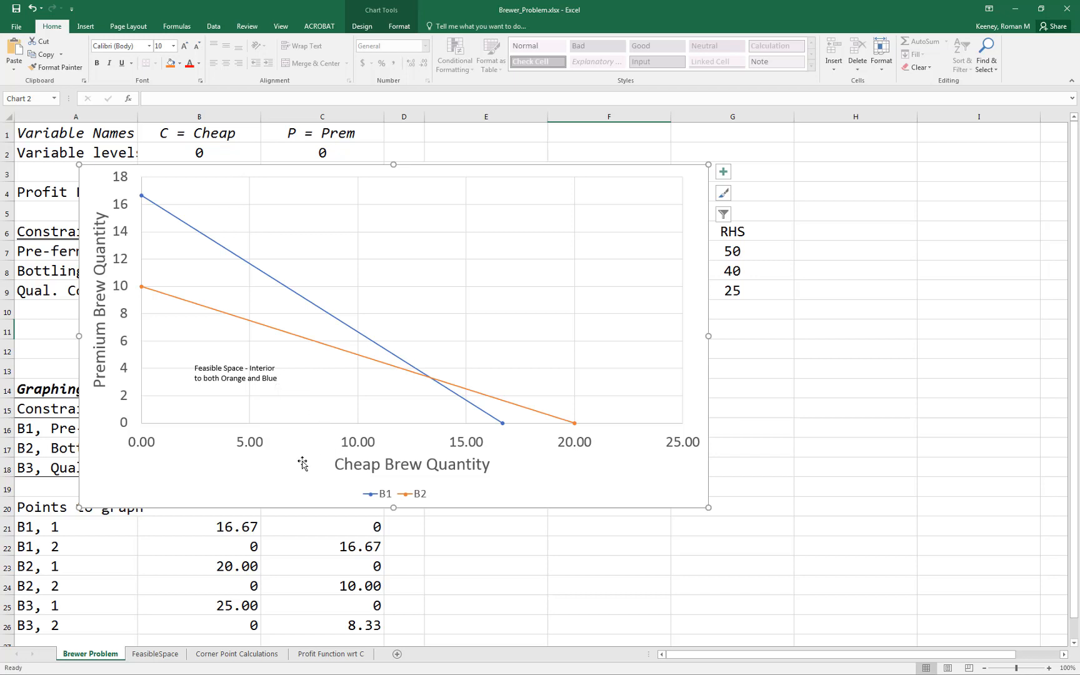
{"action": "left_click", "coordinate": [264, 380]}
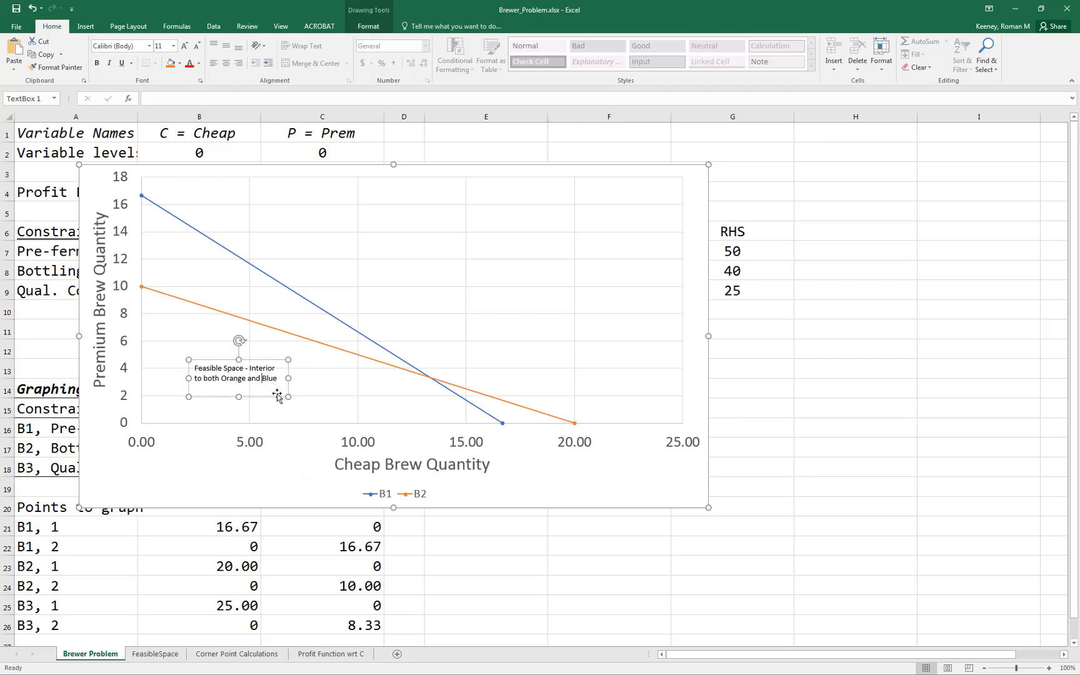
{"action": "left_click_drag", "start_coordinate": [322, 403], "coordinate": [327, 409]}
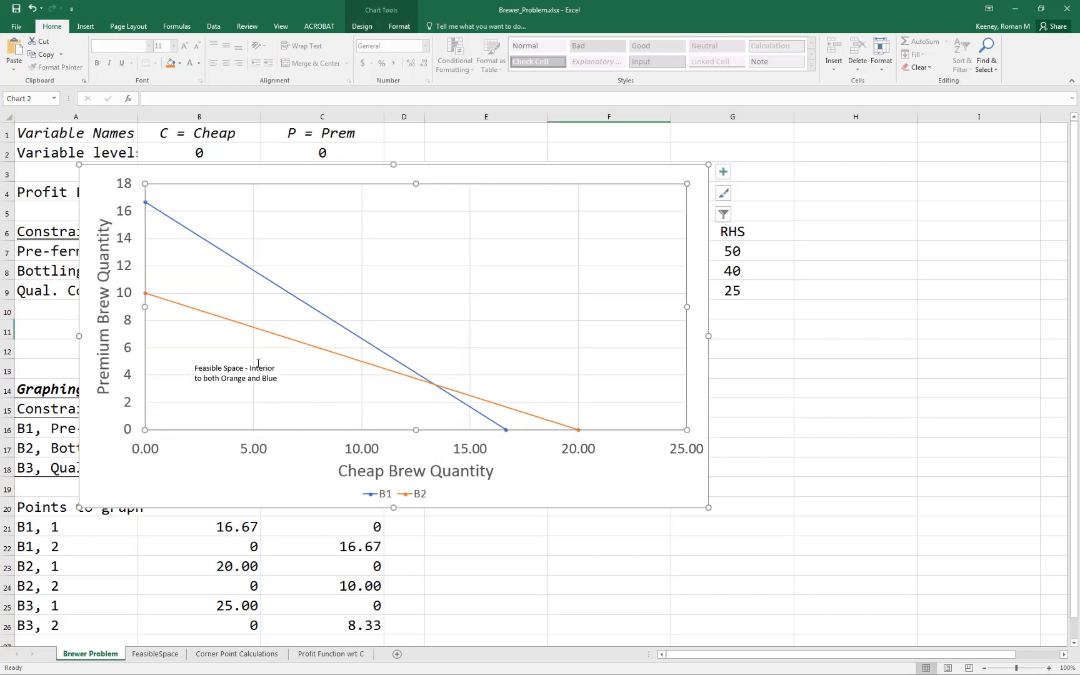
{"action": "left_click", "coordinate": [38, 12]}
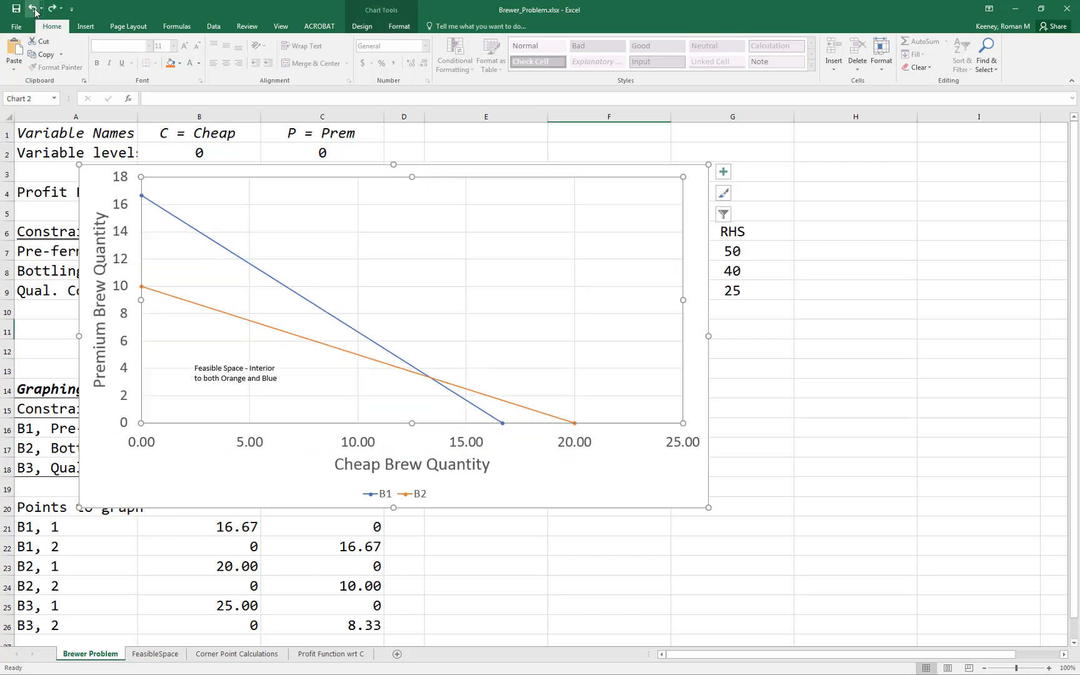